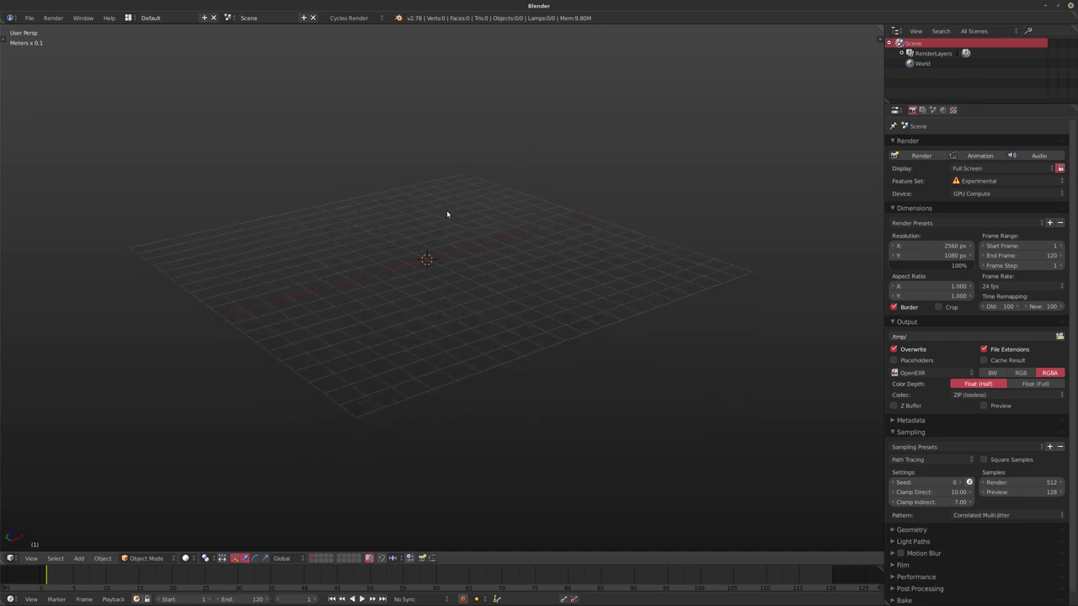
- Add a plane mesh and scale it up tenfold in Edit Mode
key(shift+a)
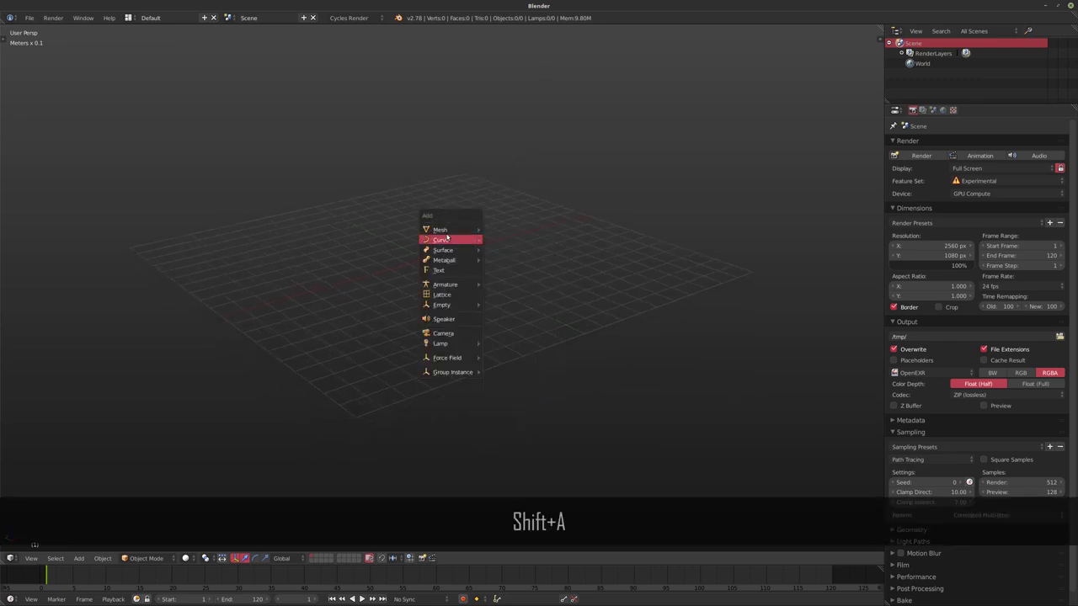
mouse_move(469, 234)
click(515, 232)
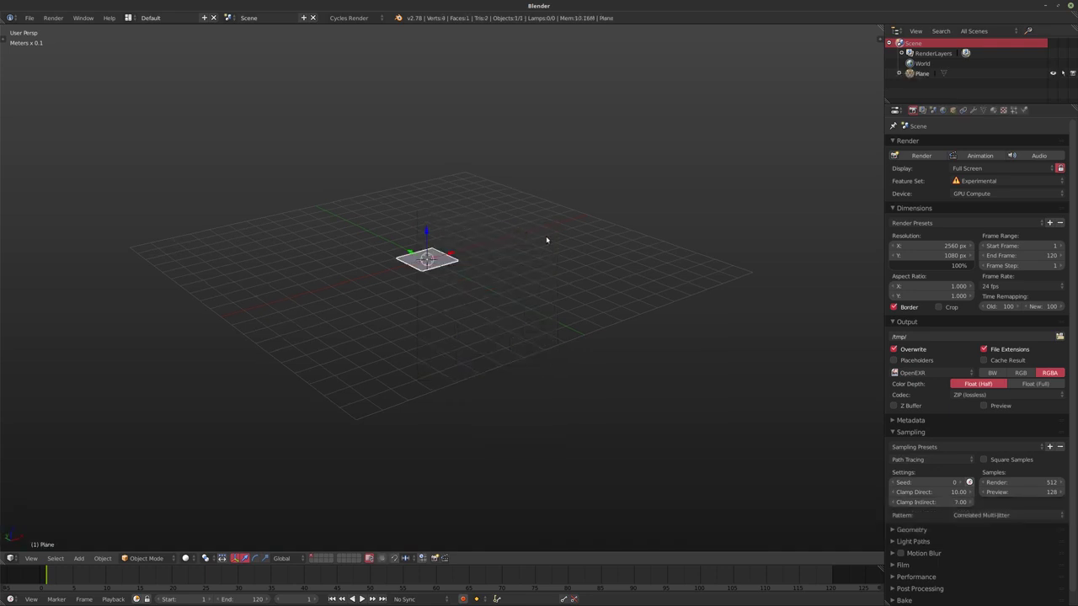
key(Tab)
text(s10)
key(Return)
- Subdivide the plane with 99 cuts into a 10,000-face grid, then return to Object Mode
key(w)
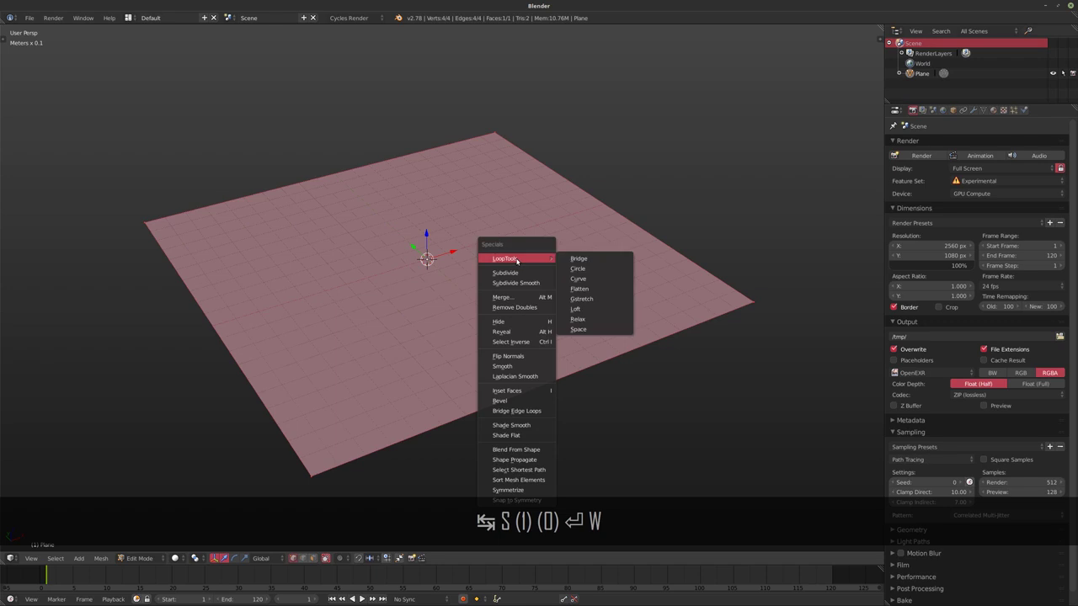
click(505, 273)
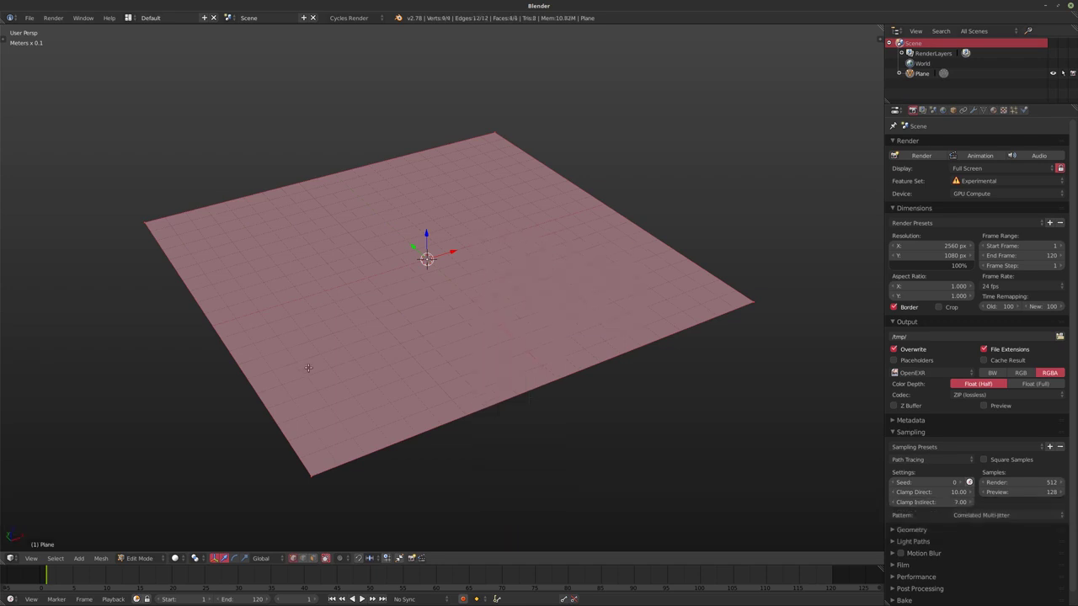
key(t)
click(58, 469)
text(99)
key(Return)
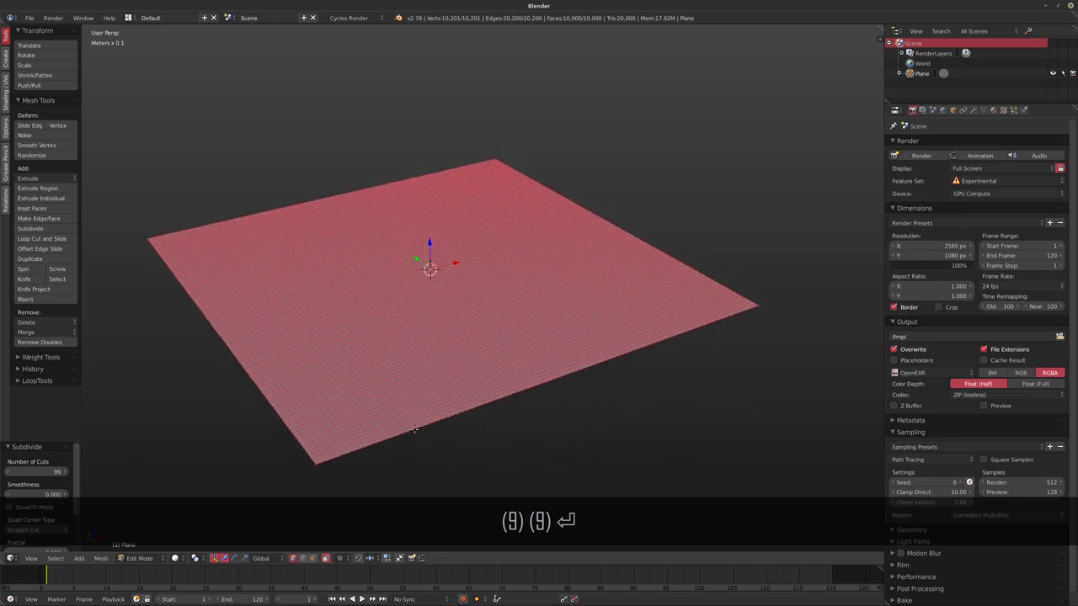
key(Tab)
middle_drag(403, 419, 389, 365)
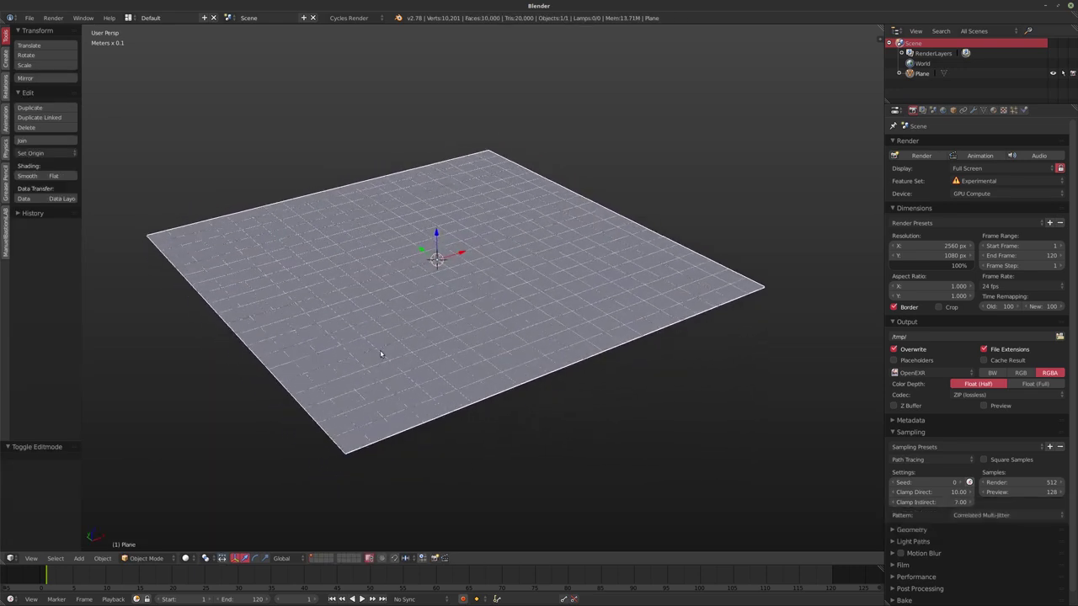
middle_drag(587, 249, 571, 230)
- Add a Subdivision Surface modifier to the plane with its viewport level set to 0
key(t)
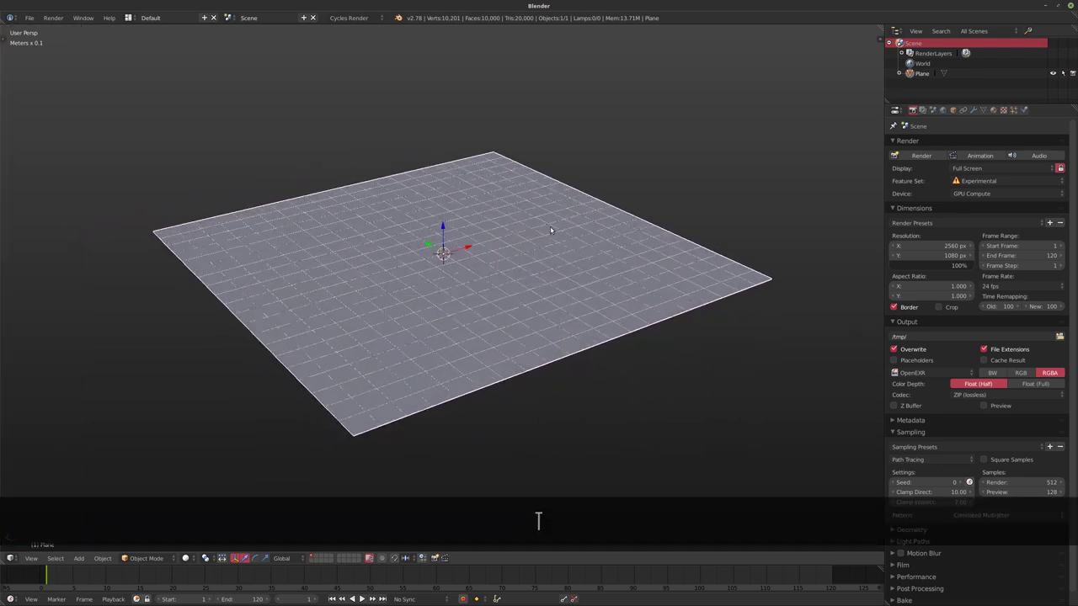
click(973, 111)
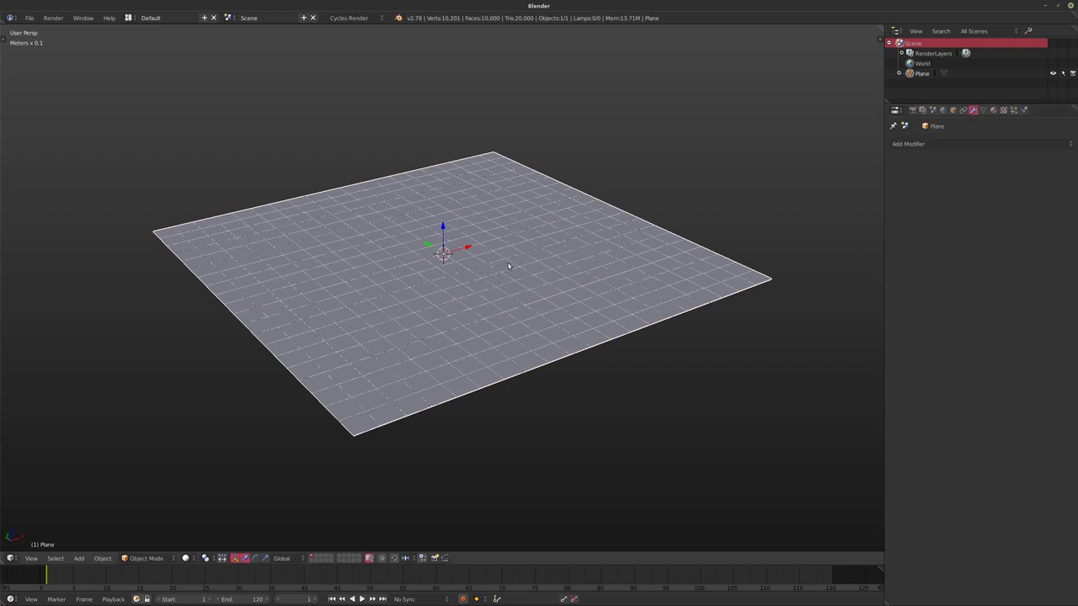
middle_drag(489, 267, 453, 238)
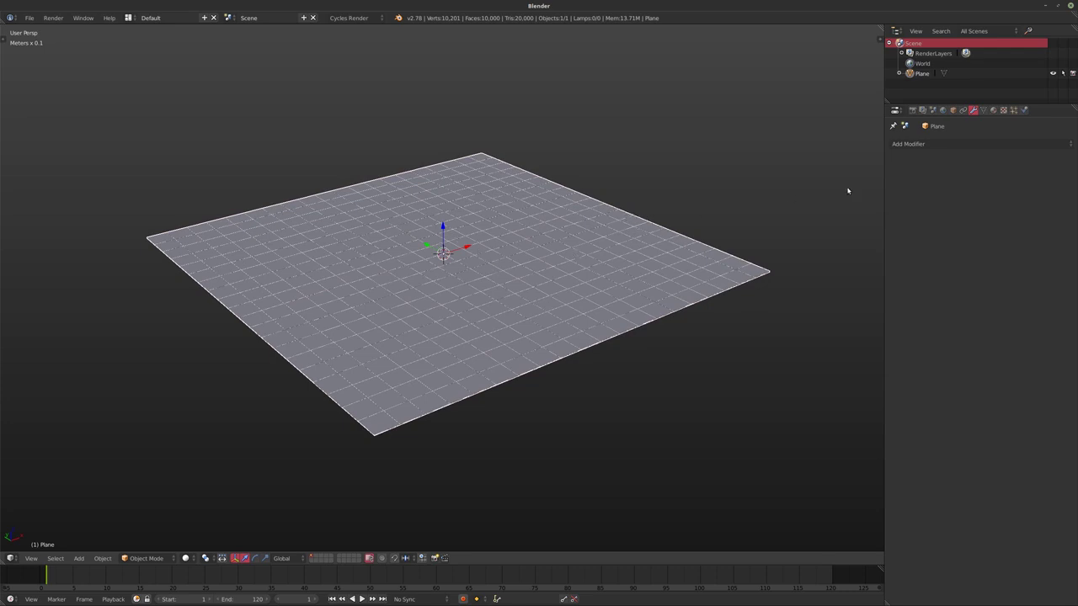
click(968, 144)
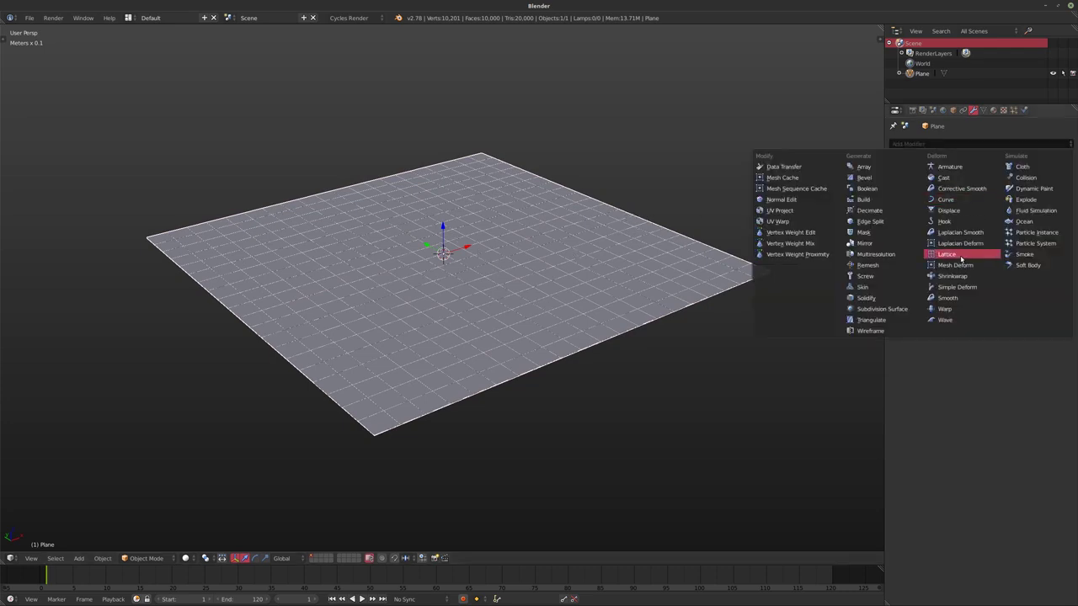
click(882, 309)
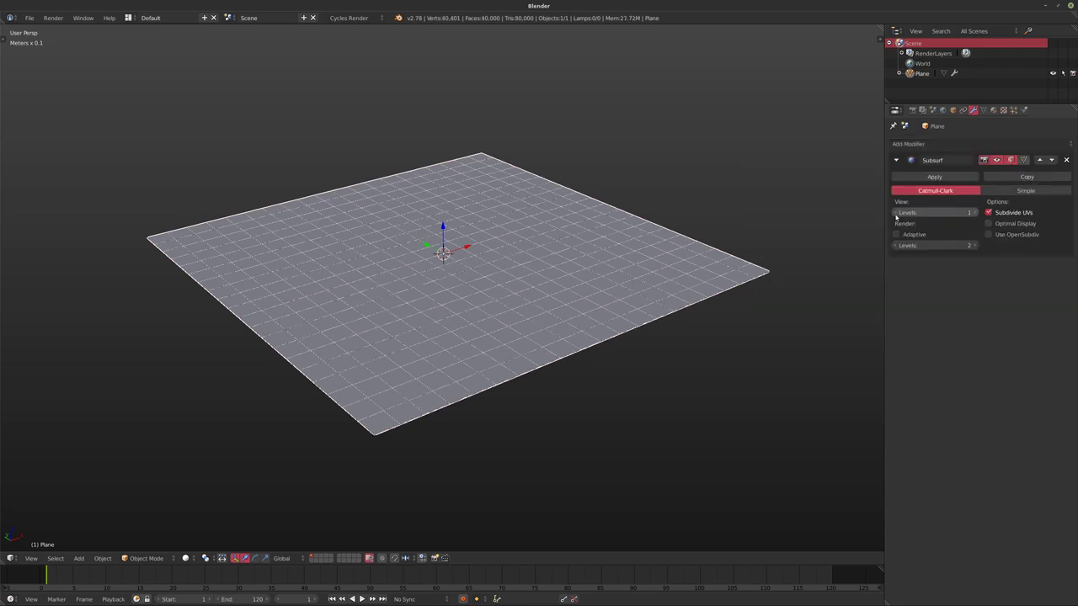
key(ctrl+z)
click(960, 144)
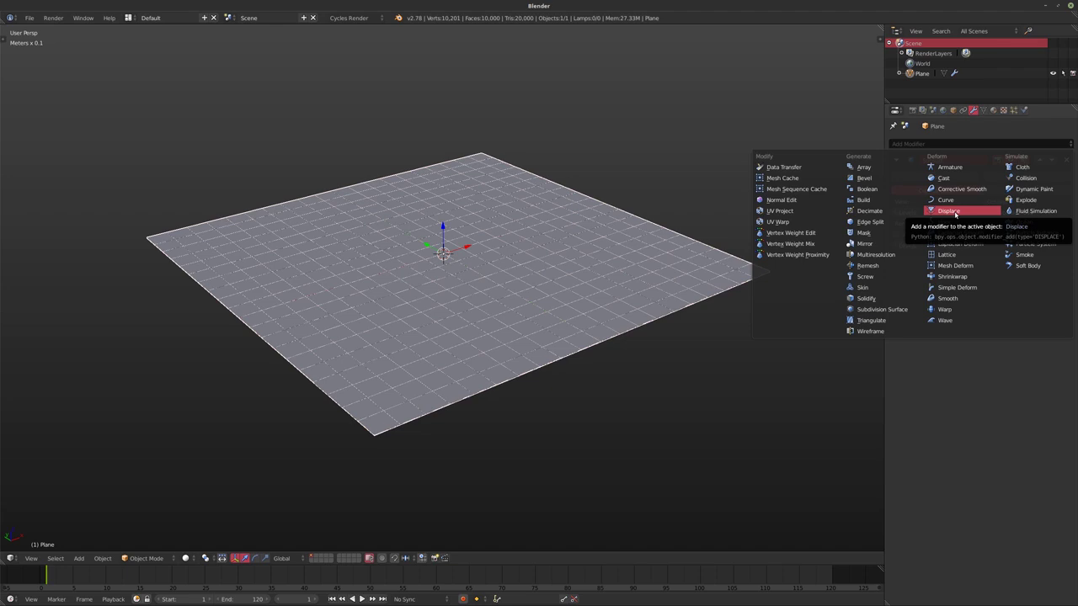
- Add a Displace modifier, raise Subsurf viewport level to 1, and create a new displacement texture
click(954, 211)
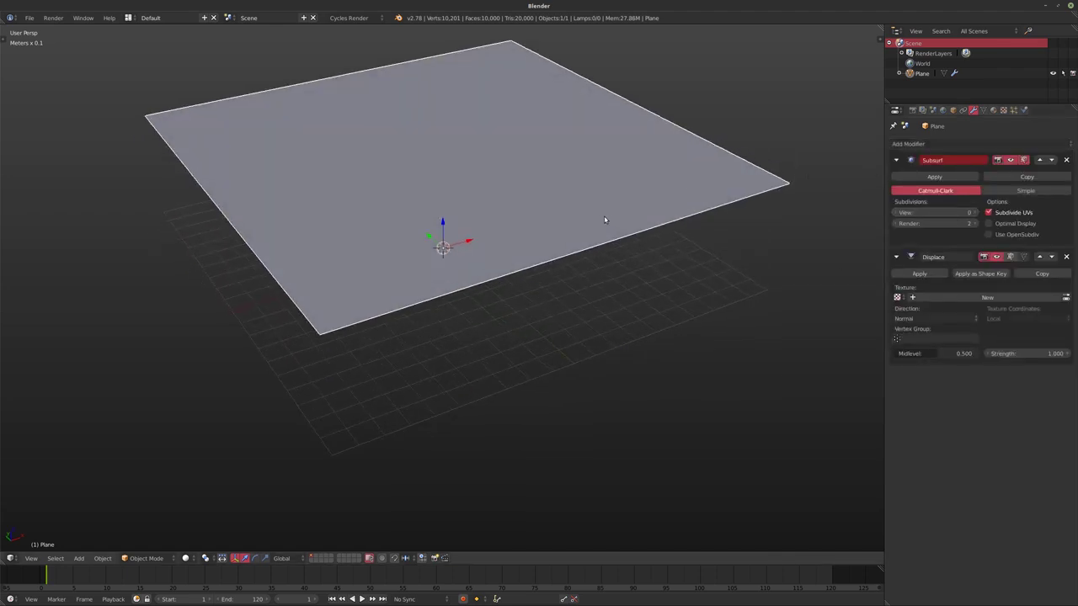
click(975, 212)
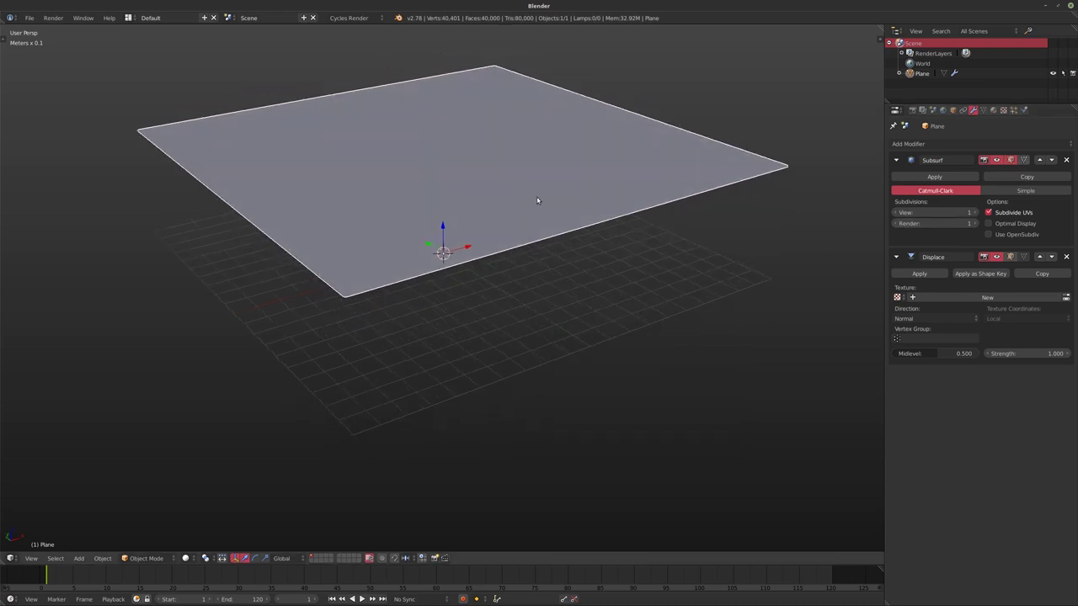
key(z)
mouse_move(567, 212)
middle_down()
mouse_move(510, 241)
mouse_move(659, 211)
middle_up()
key(z)
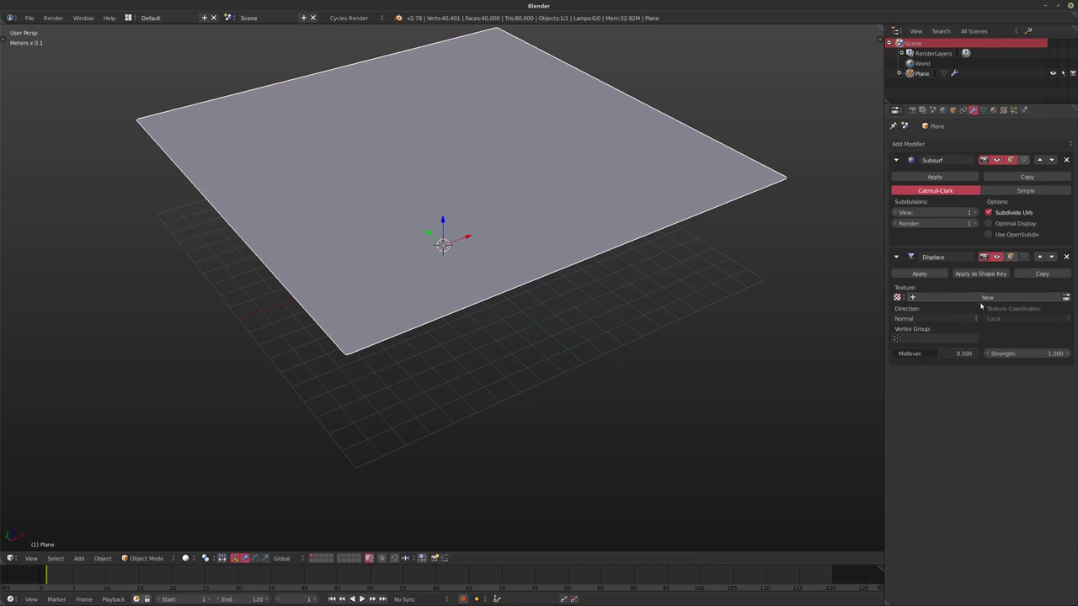
click(957, 298)
middle_drag(609, 250, 640, 246)
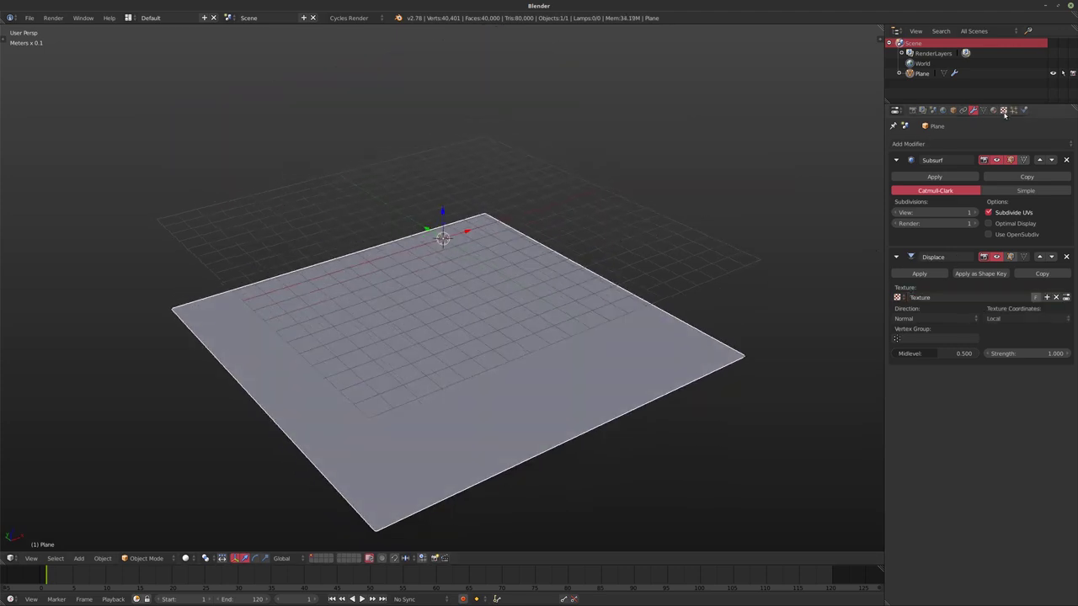
- Switch the displacement texture to Clouds noise with size 1.35
click(1004, 111)
ctrl+scroll(963, 174, up, 4)
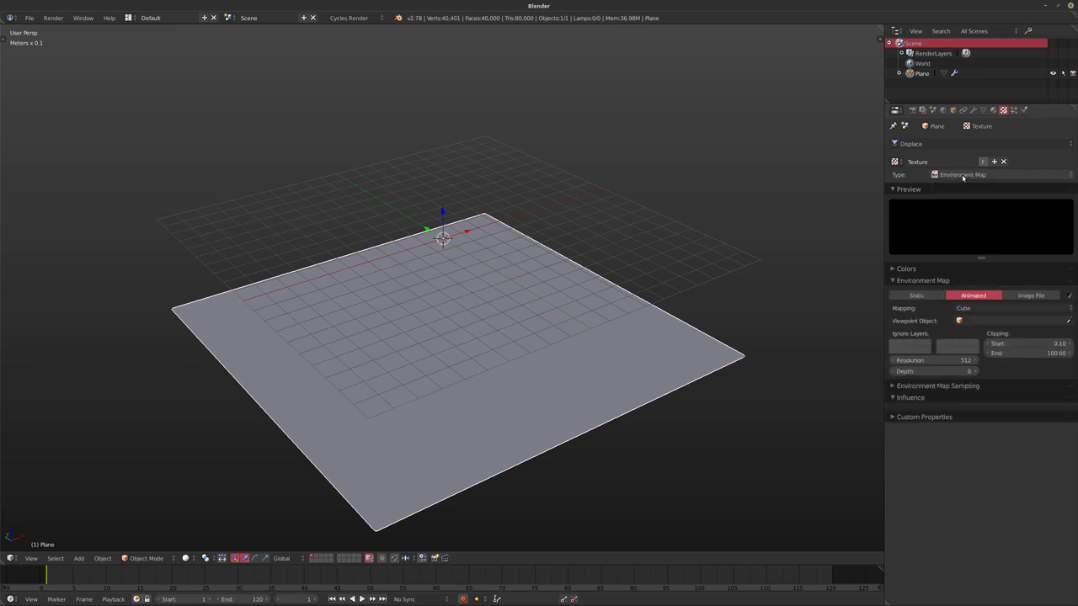
ctrl+scroll(963, 174, down, 1)
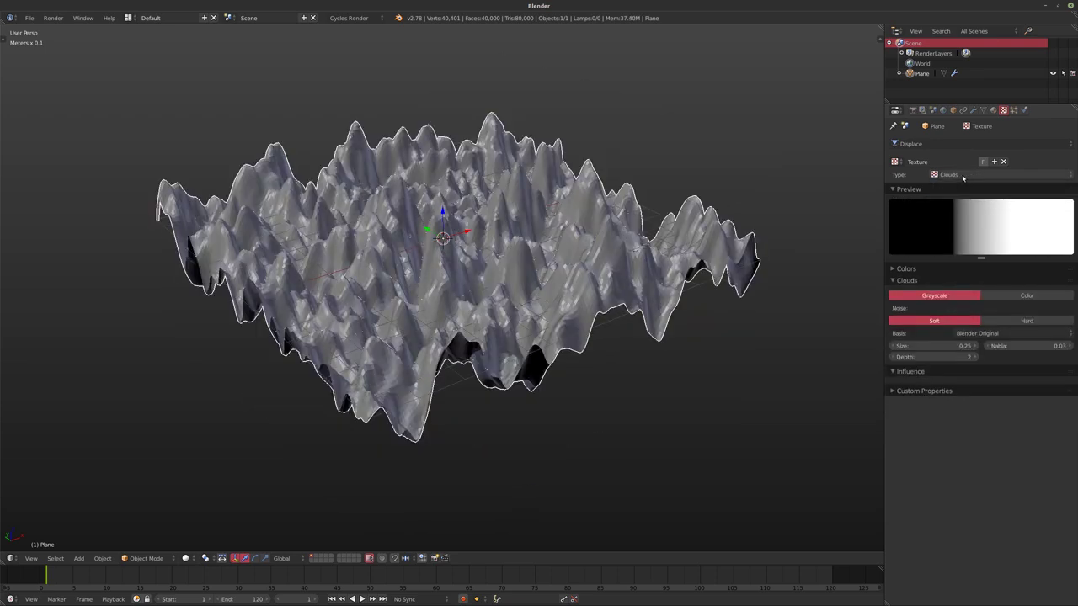
middle_drag(758, 295, 640, 278)
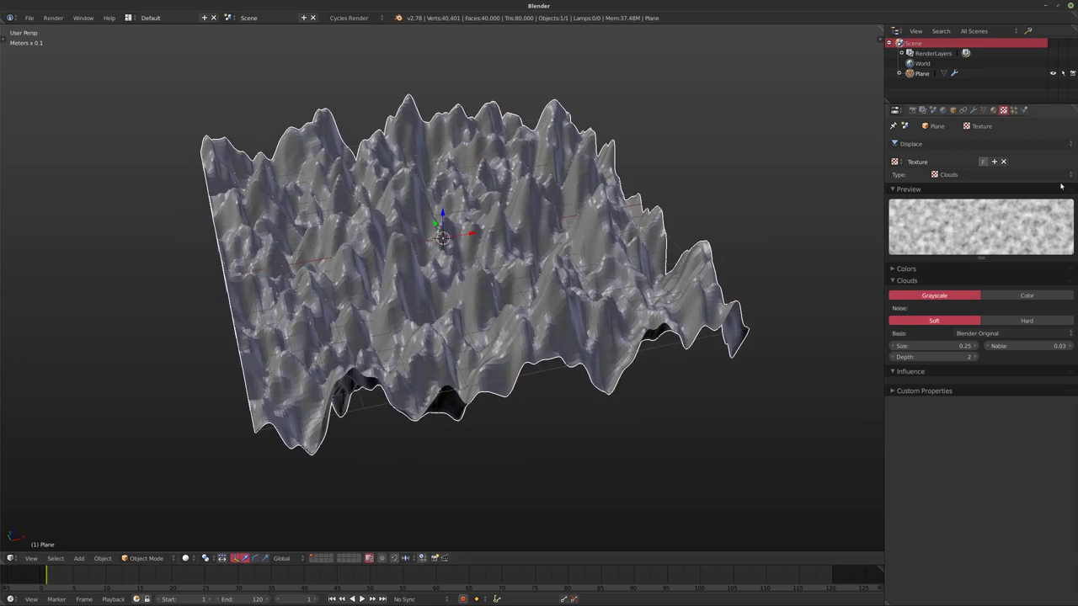
drag(924, 346, 964, 346)
middle_drag(573, 290, 544, 311)
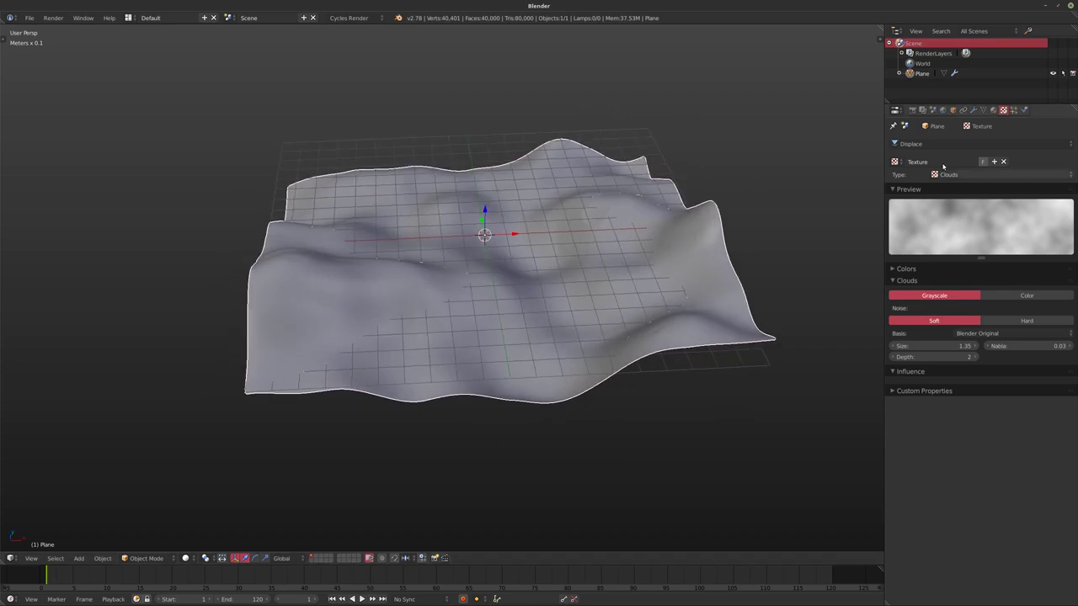
click(973, 111)
- Lower the Displace midlevel to 0.293 and review the Clouds texture settings
middle_drag(640, 362, 606, 354)
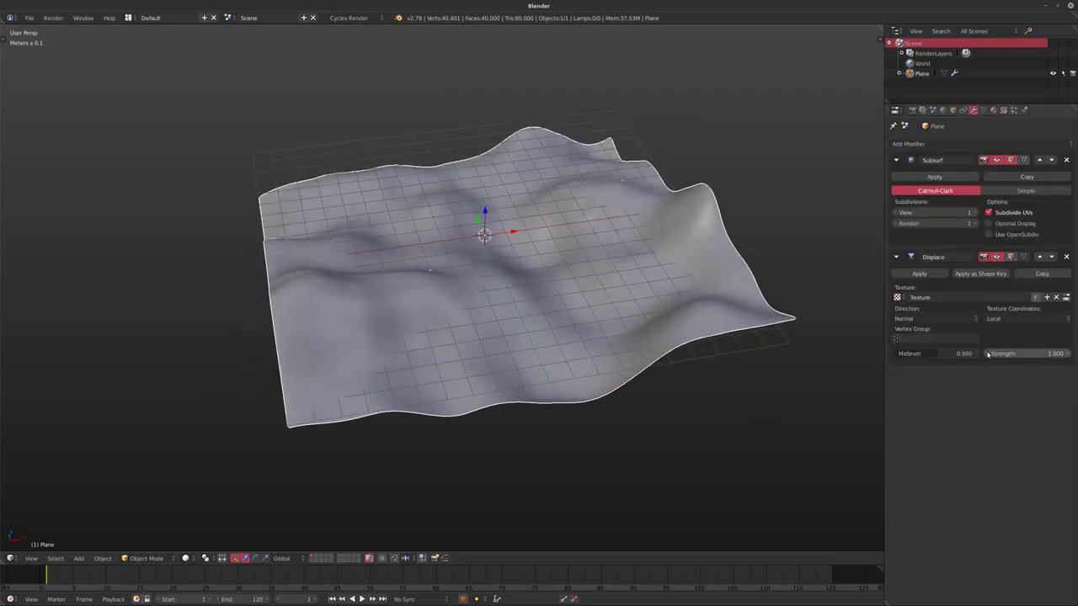
drag(931, 356, 898, 357)
middle_drag(569, 299, 800, 307)
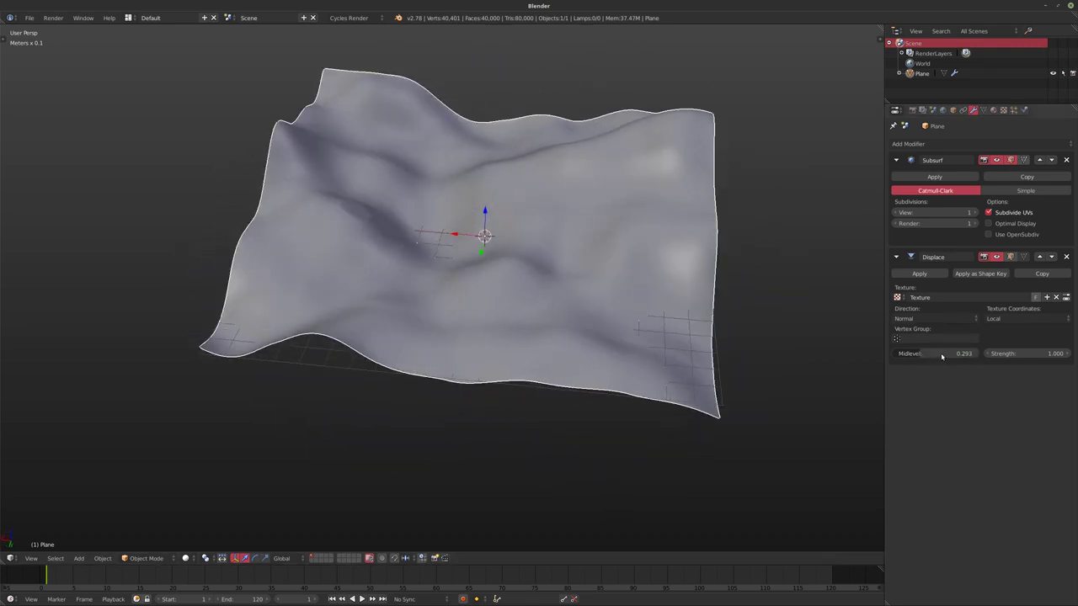
middle_drag(729, 328, 615, 284)
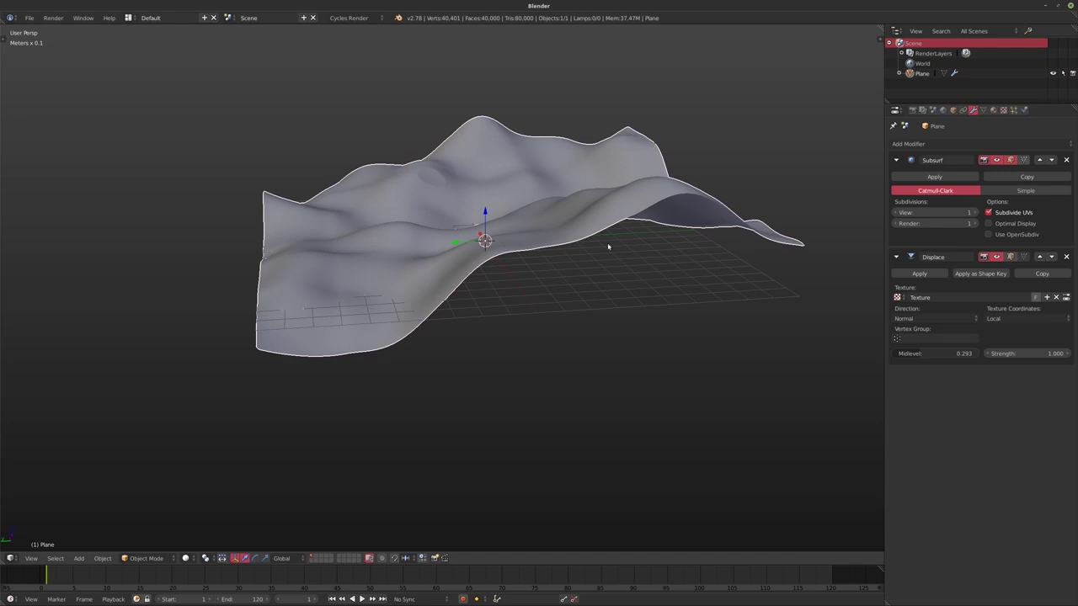
click(1003, 110)
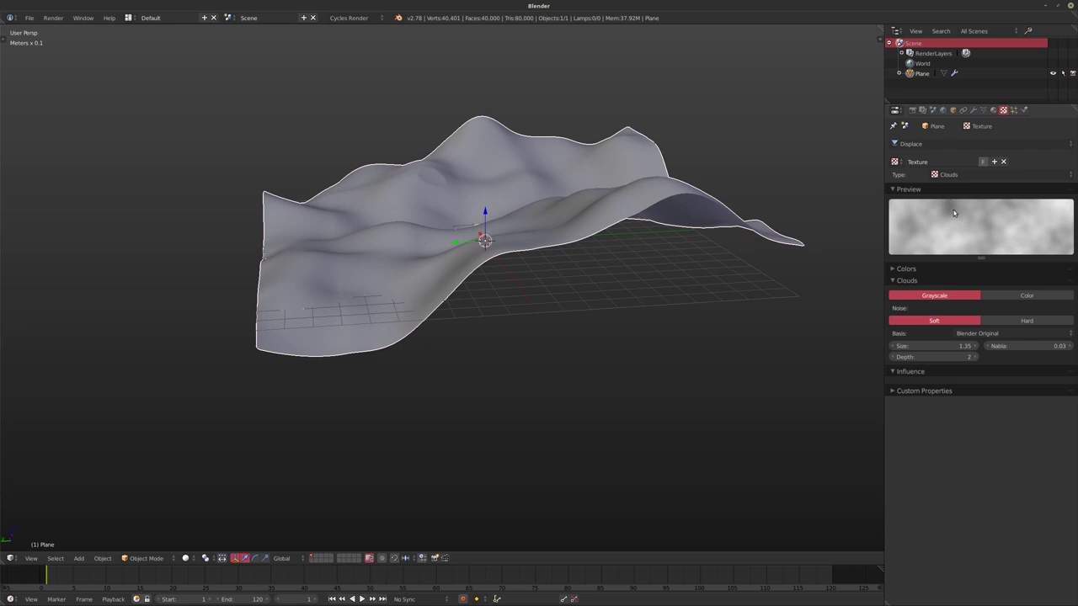
middle_drag(525, 272, 496, 290)
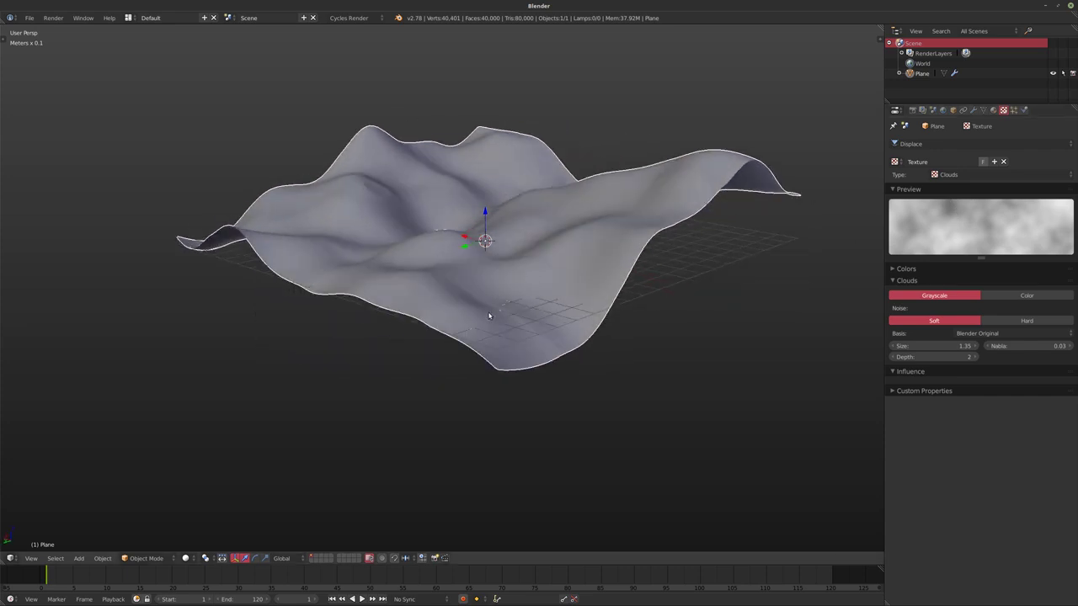
click(973, 110)
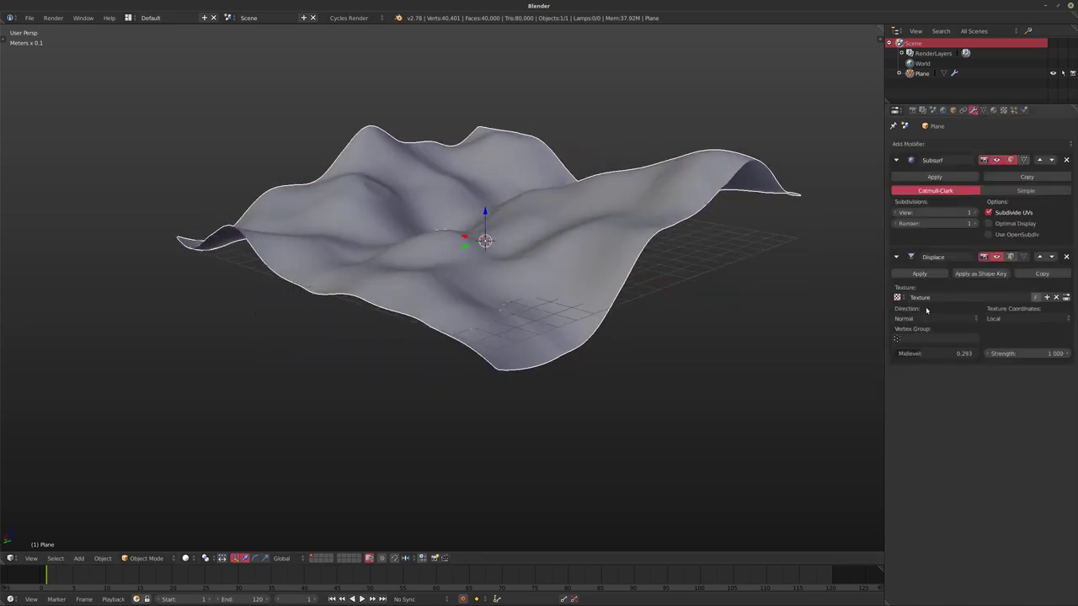
- Settle the Displace midlevel at 0.202 after trying 1.000 and 0.712
drag(912, 358, 969, 358)
middle_drag(699, 286, 636, 274)
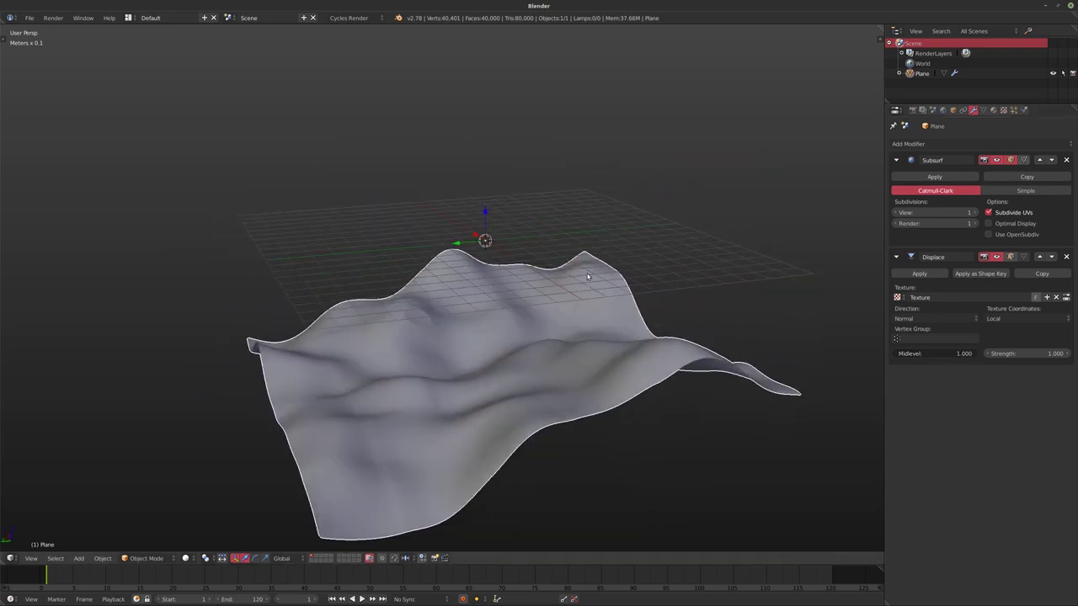
mouse_move(588, 363)
middle_down()
mouse_move(628, 356)
mouse_move(581, 350)
middle_up()
middle_drag(545, 393, 564, 368)
drag(964, 353, 899, 353)
middle_drag(778, 315, 635, 224)
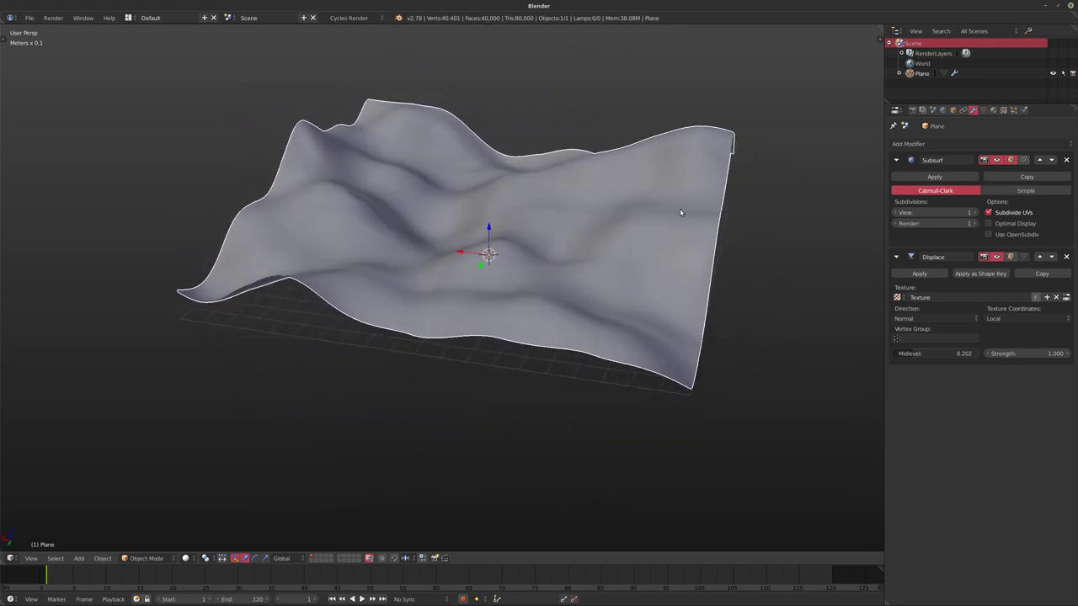
middle_drag(564, 215, 561, 224)
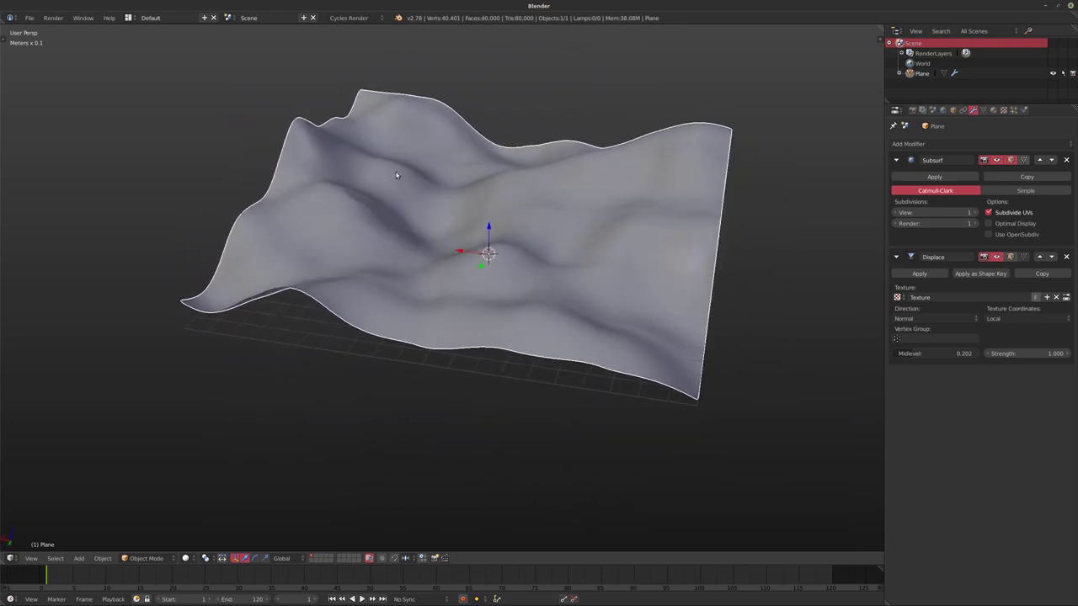
middle_drag(340, 205, 337, 212)
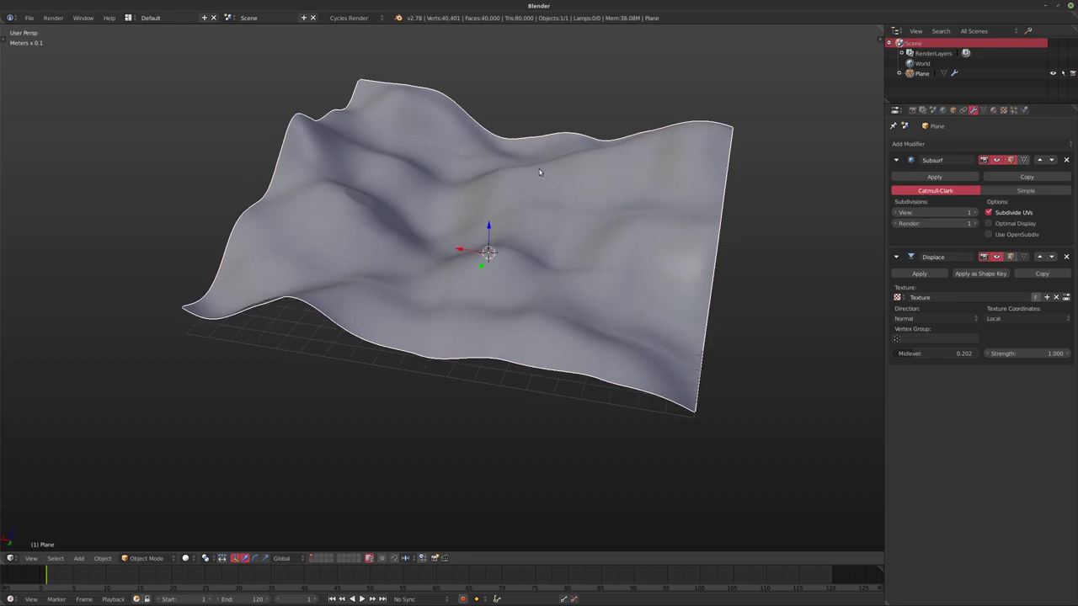
- Switch the plane to Weight Paint mode and enlarge the brush
click(103, 559)
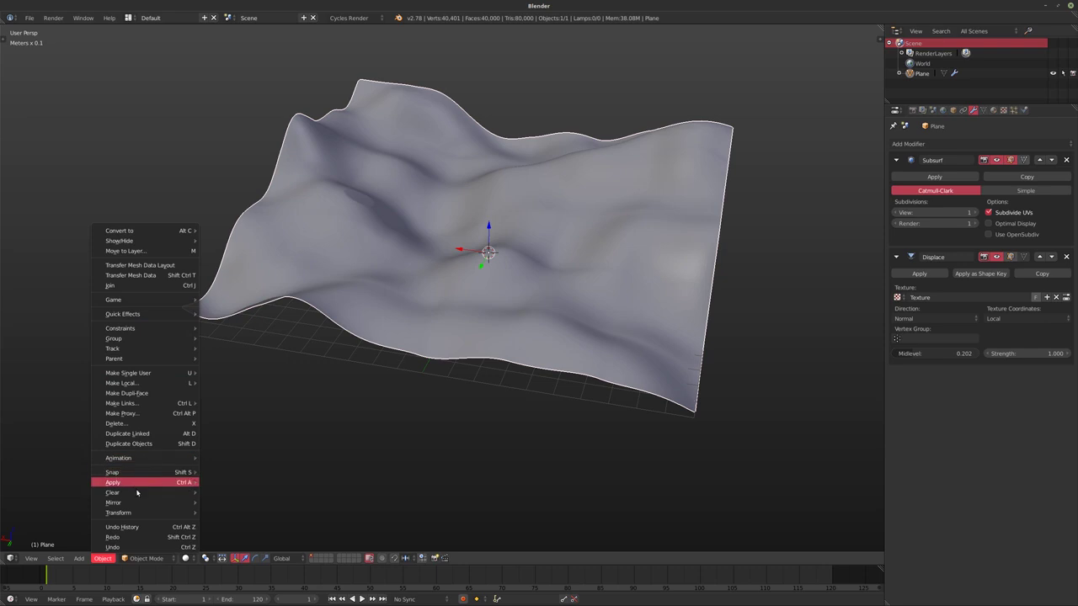
mouse_move(133, 514)
click(145, 559)
click(145, 558)
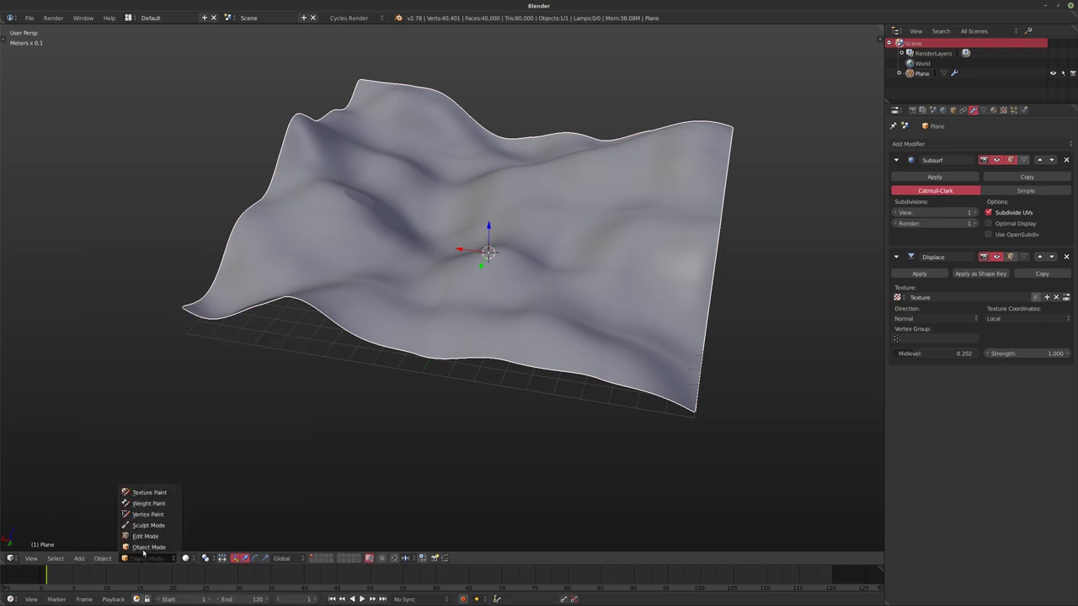
click(148, 502)
mouse_move(320, 396)
middle_down()
mouse_move(371, 359)
mouse_move(517, 328)
mouse_move(479, 91)
middle_up()
key(f)
click(486, 337)
- Paint a full-weight stripe down the middle of the plane and return to Object Mode
mouse_move(486, 89)
mouse_down()
mouse_move(465, 158)
mouse_move(501, 320)
mouse_move(466, 469)
mouse_up()
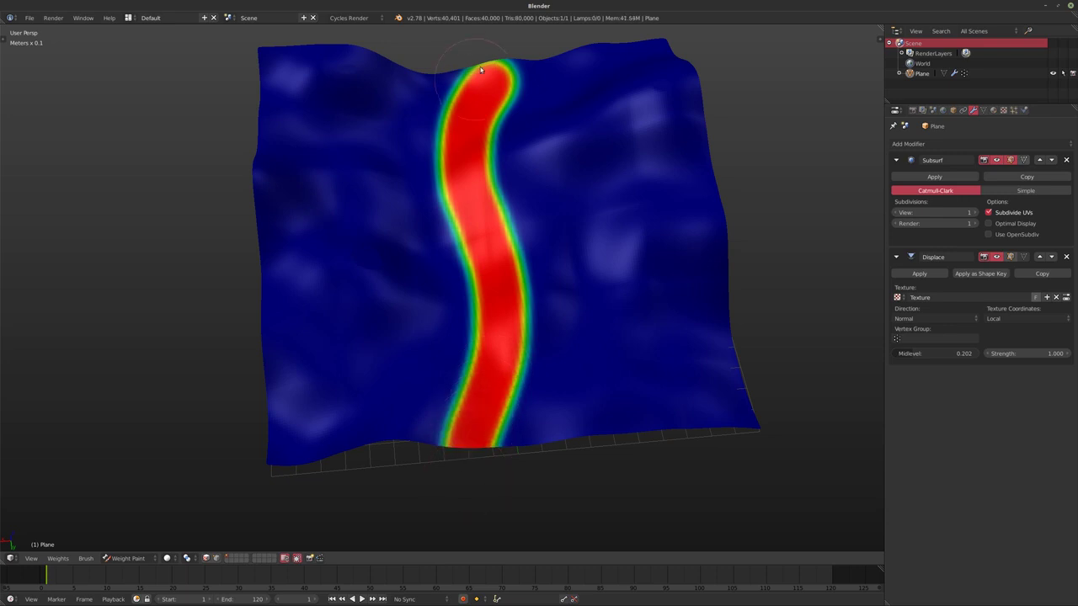
drag(478, 74, 489, 36)
mouse_move(565, 267)
middle_down()
mouse_move(561, 234)
mouse_move(625, 211)
middle_up()
key(Tab)
key(Tab)
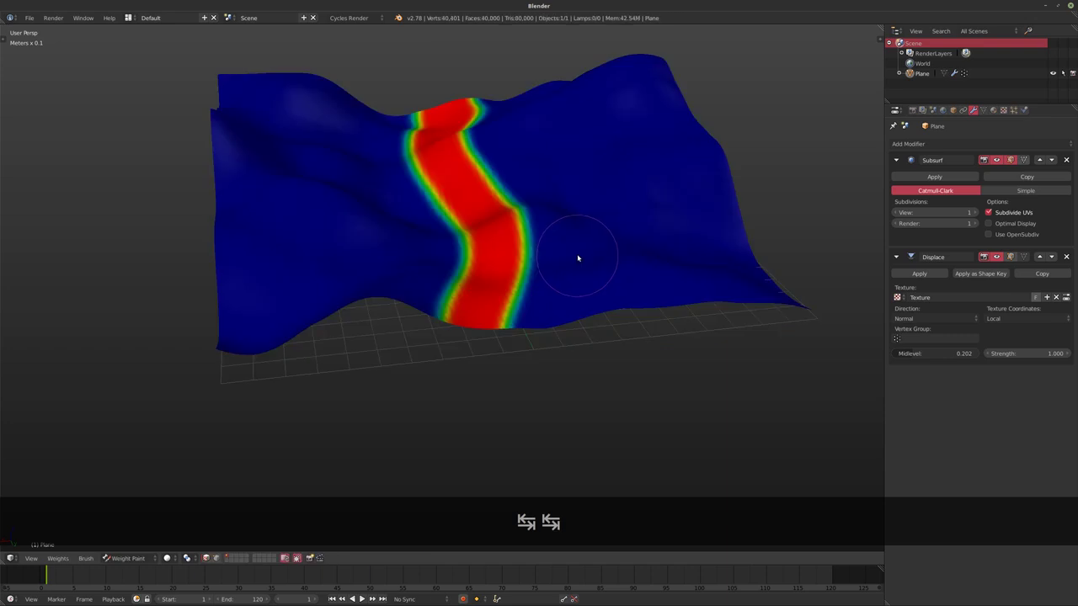
middle_drag(577, 257, 714, 266)
click(131, 558)
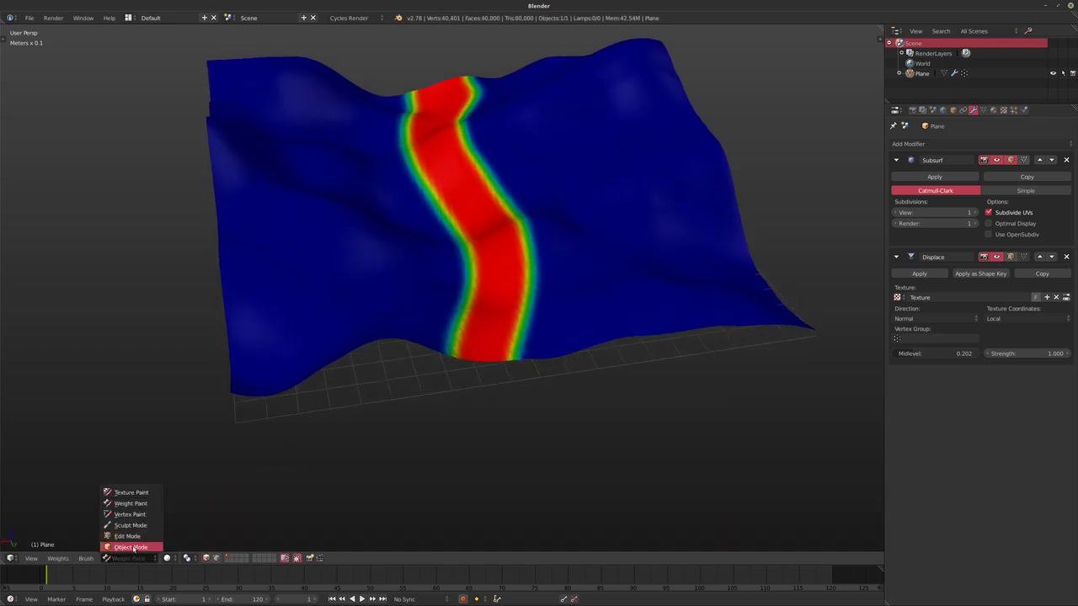
click(136, 548)
click(927, 339)
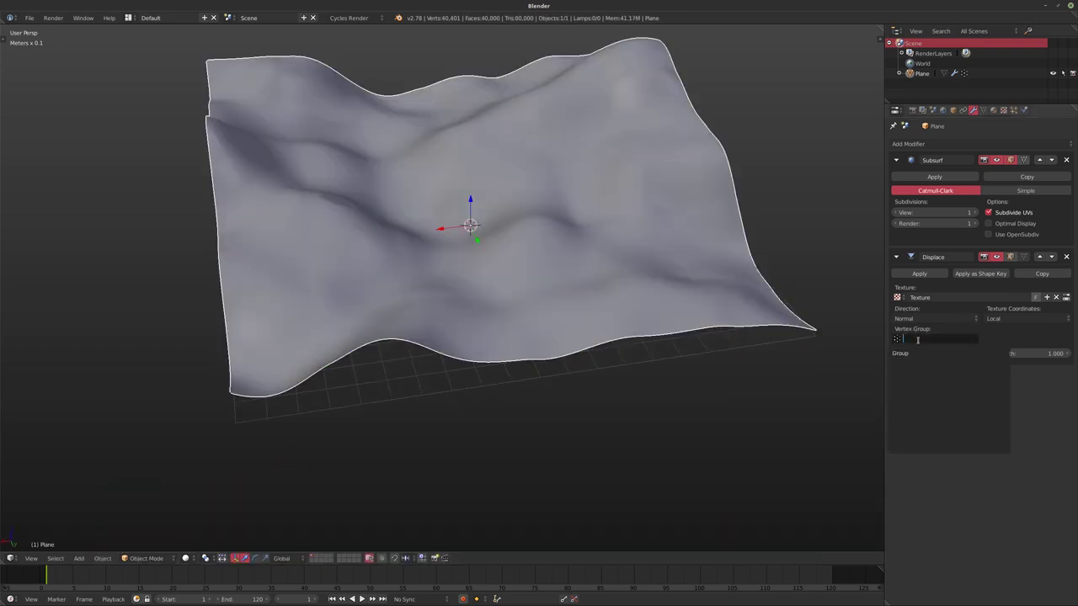
- Set the Displace modifier's vertex group to Group and check the raised strip
click(918, 370)
middle_drag(595, 296, 500, 268)
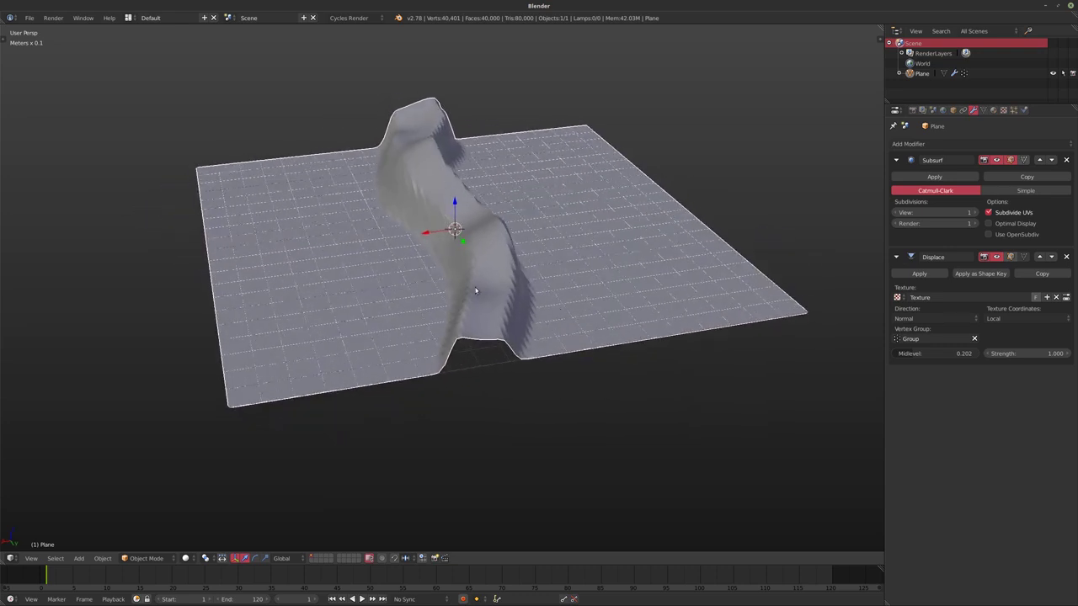
middle_drag(504, 318, 484, 325)
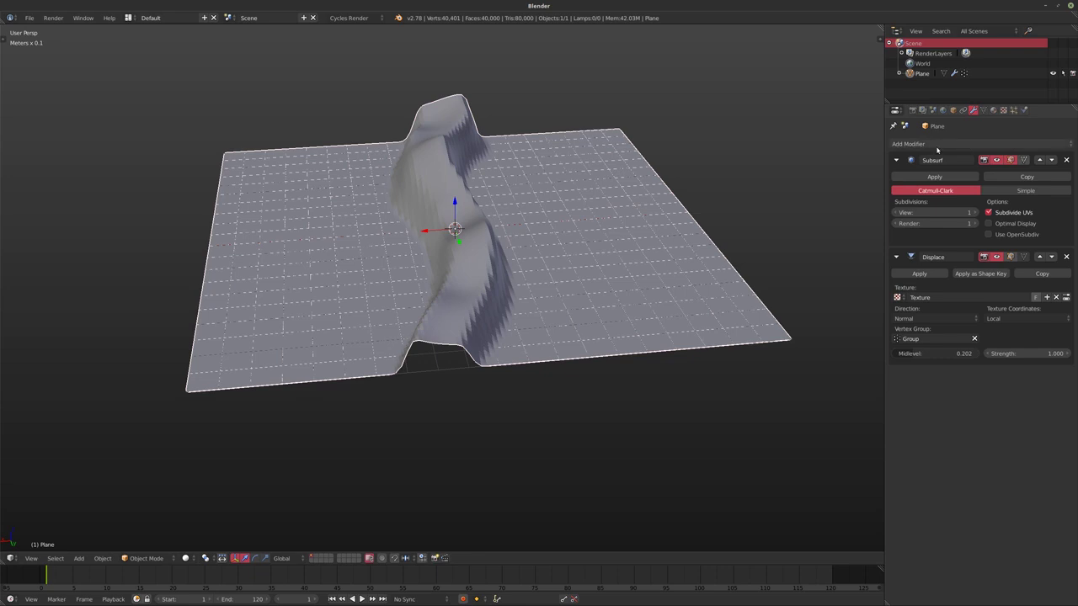
- Add a Vertex Weight Edit modifier and move it to the top of the stack
click(977, 143)
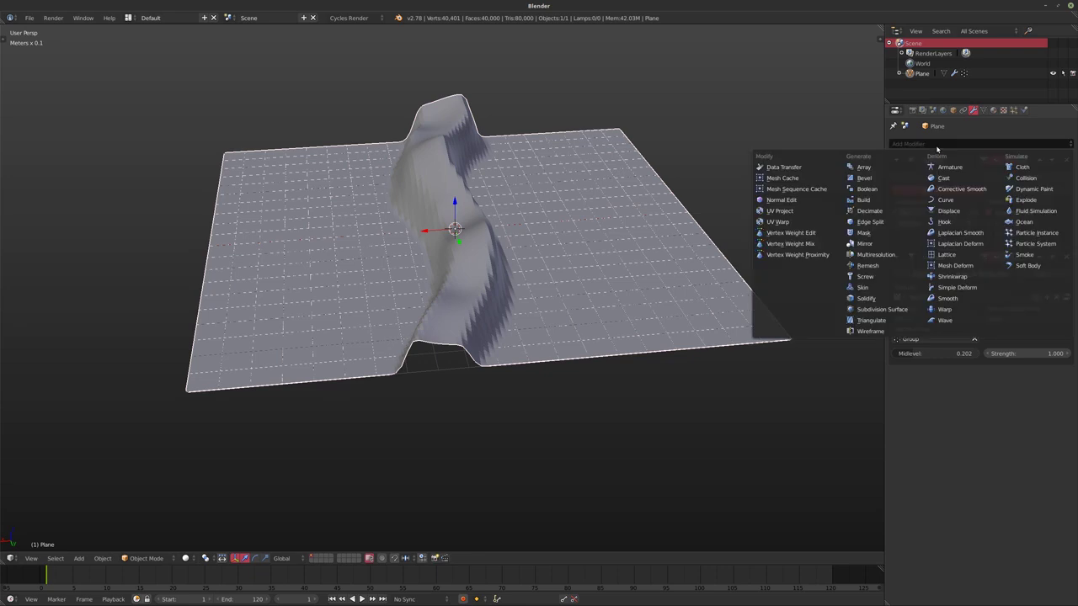
click(792, 232)
click(1041, 377)
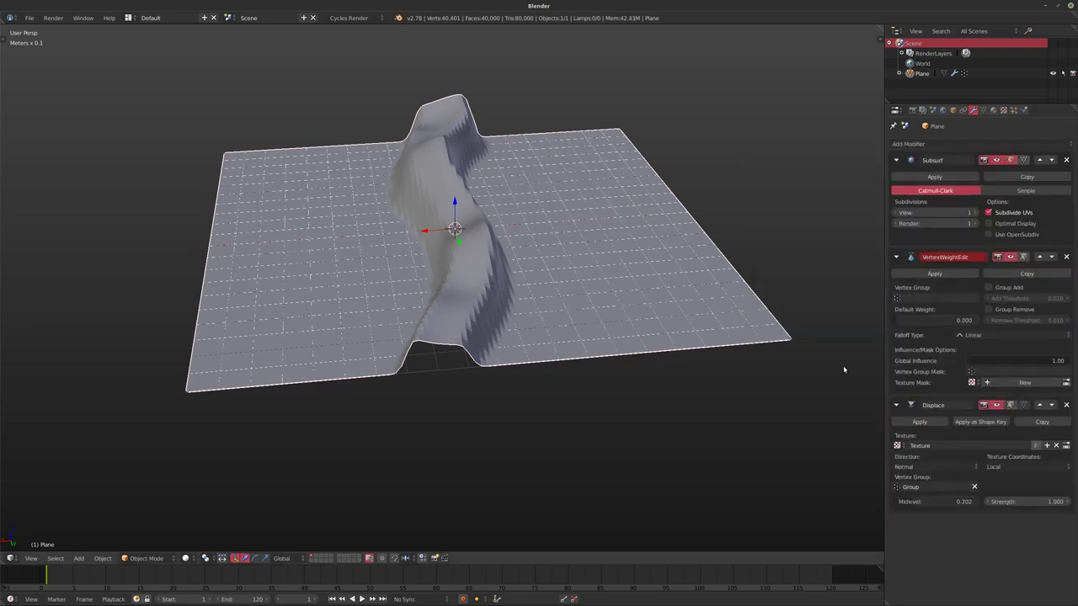
click(1041, 257)
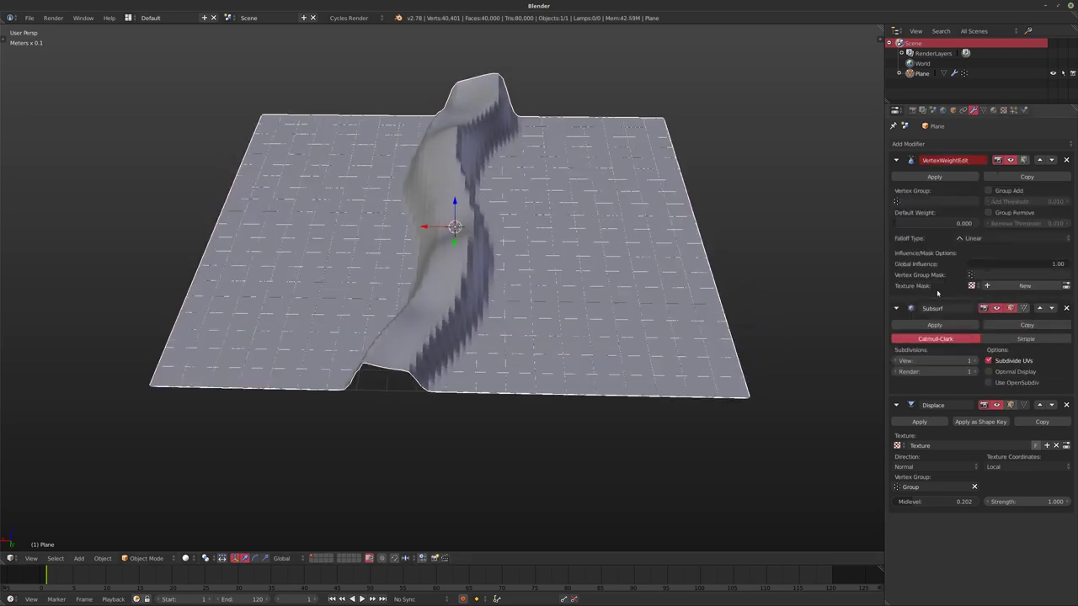
middle_drag(589, 286, 668, 267)
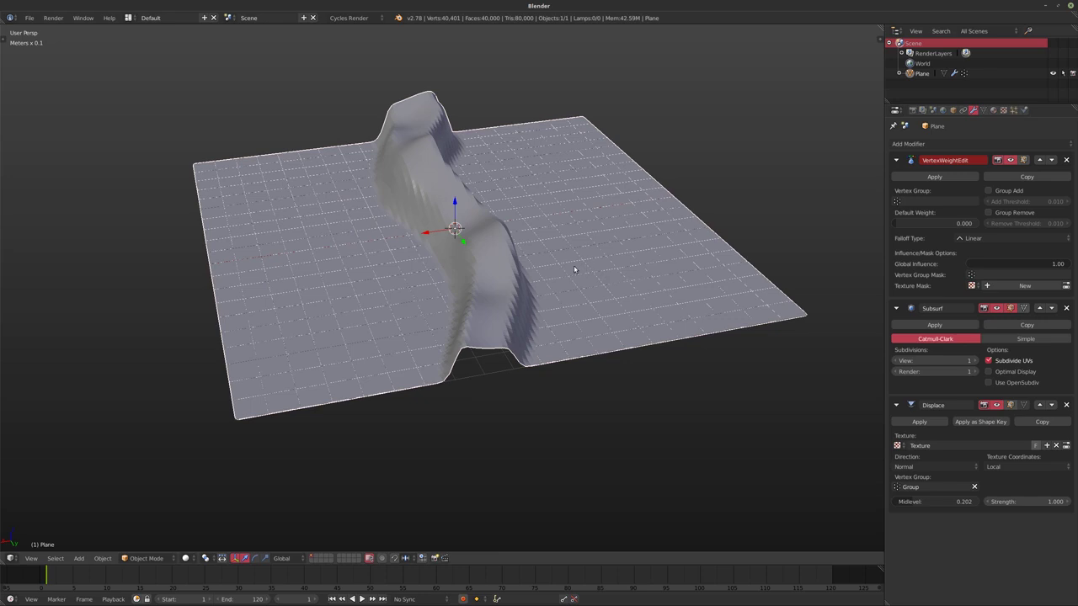
middle_drag(850, 244, 880, 231)
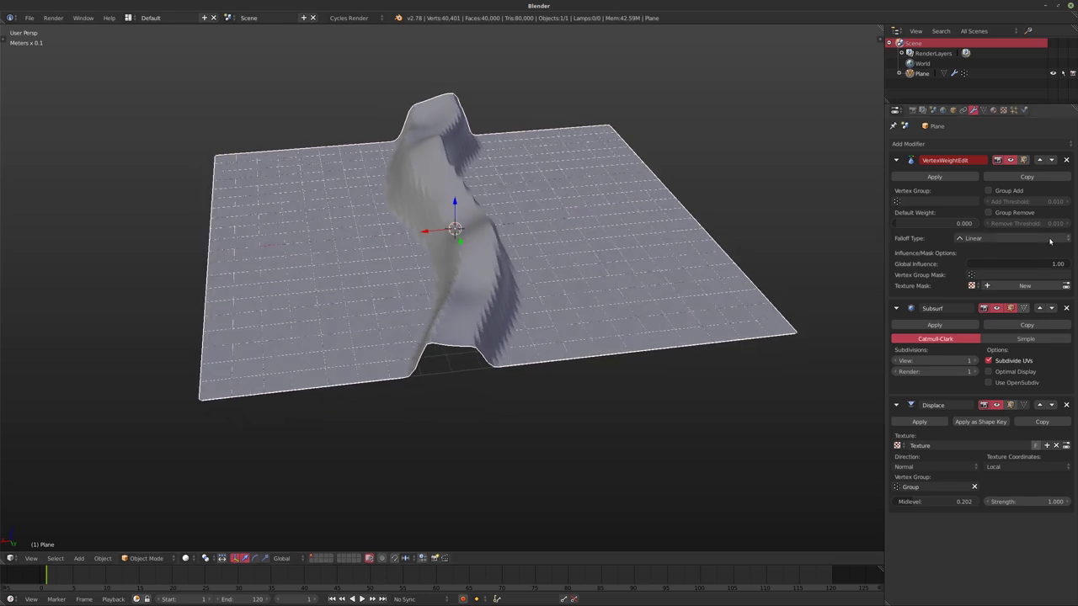
- Give it an inverted Custom Curve falloff on vertex group Group with Group Add enabled
click(992, 242)
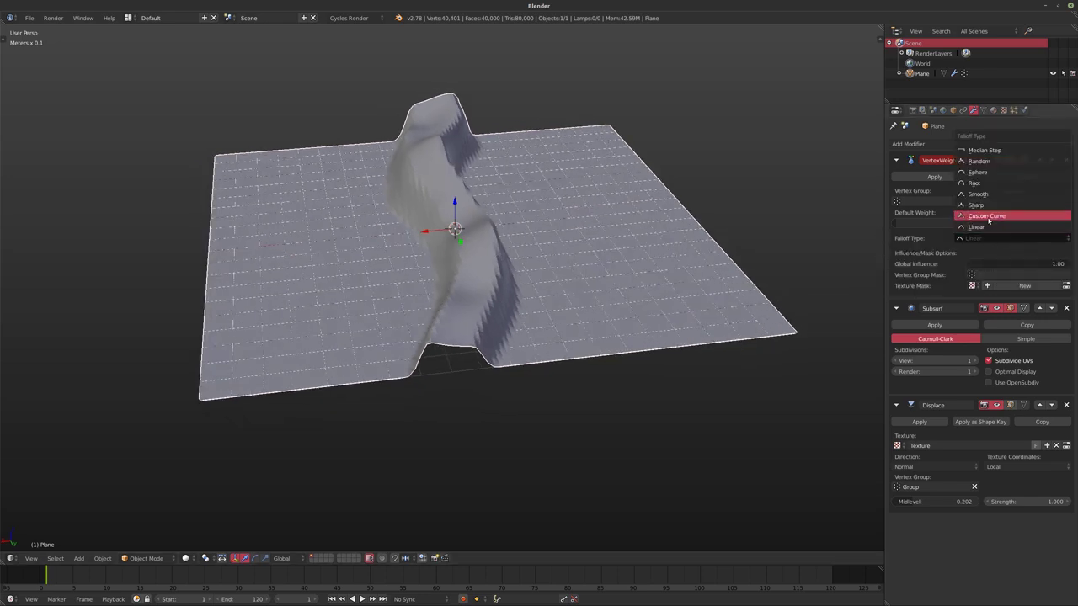
click(979, 217)
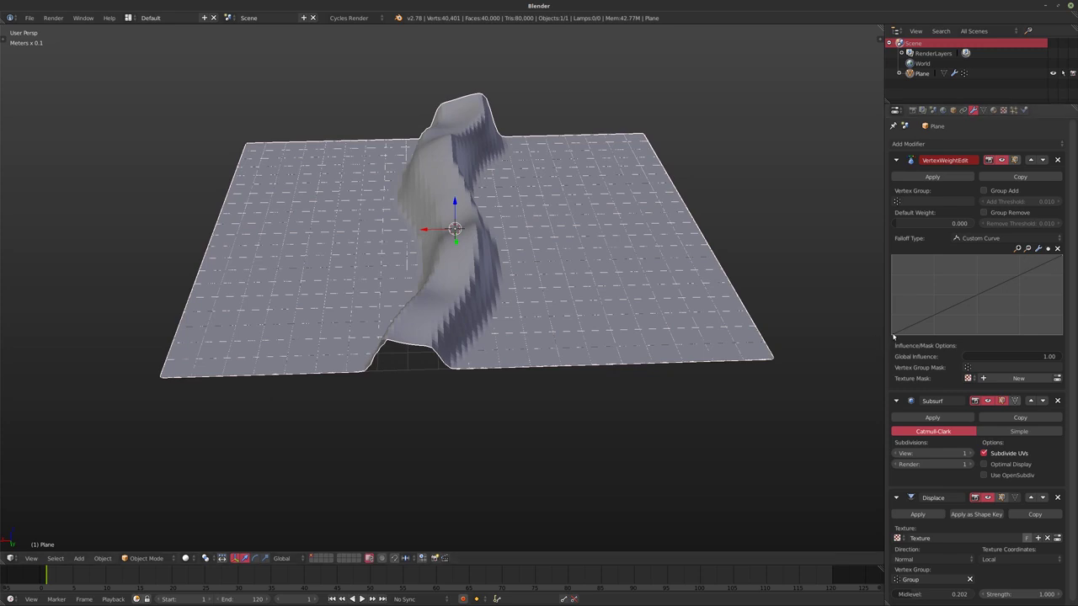
drag(1059, 258, 1062, 327)
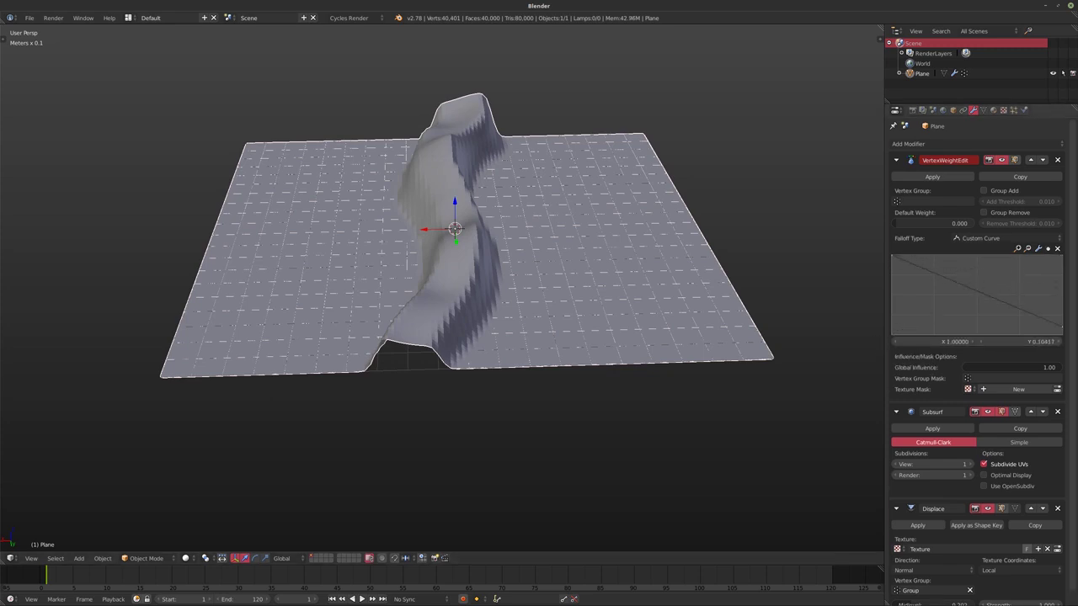
click(918, 202)
click(916, 215)
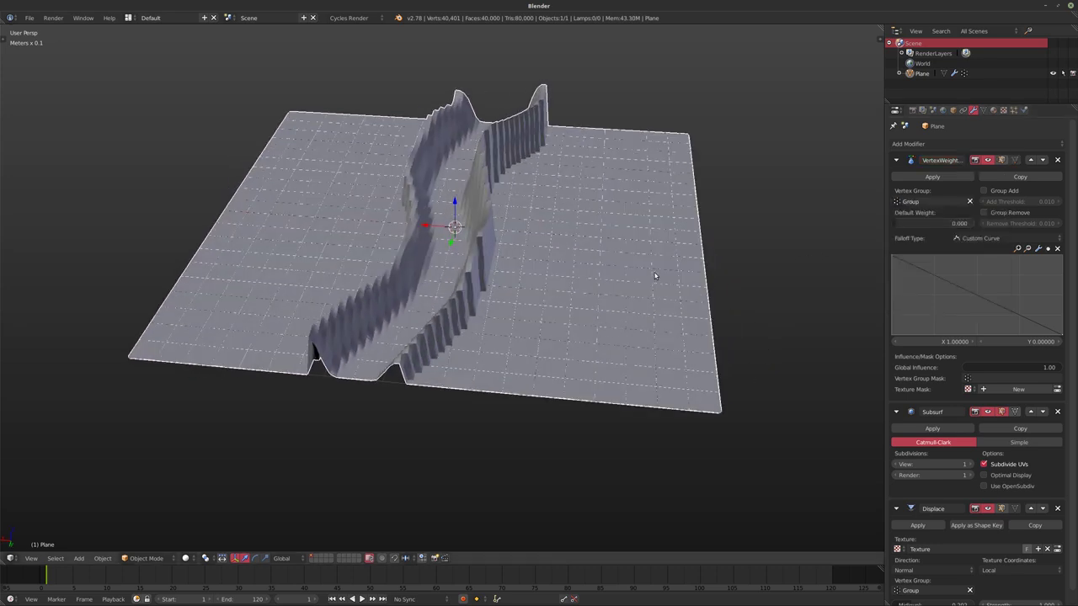
middle_drag(707, 229, 692, 231)
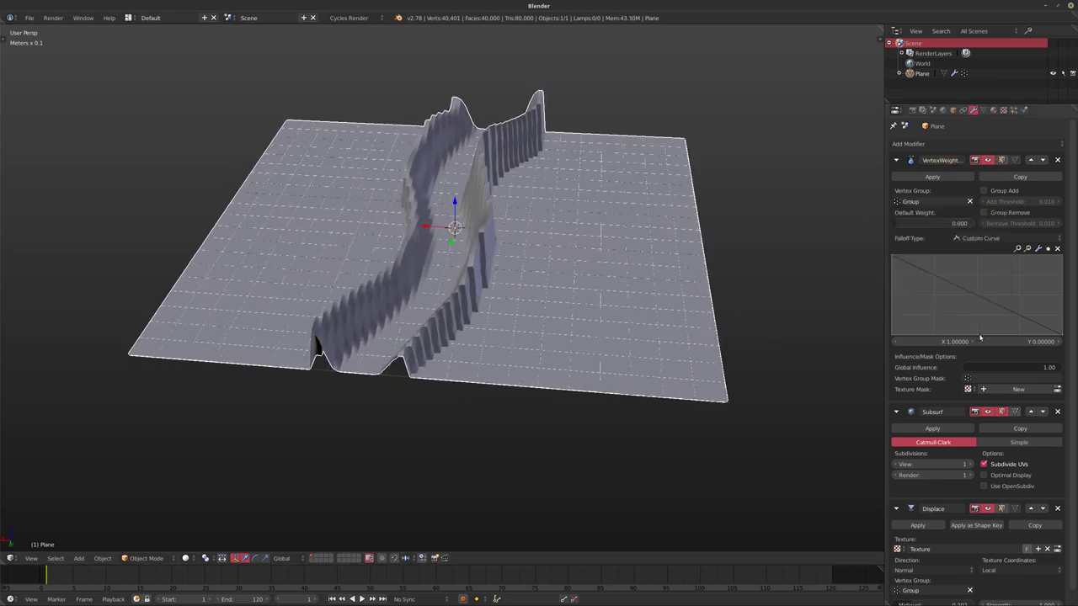
click(991, 195)
mouse_move(582, 284)
middle_down()
mouse_move(626, 264)
mouse_move(638, 277)
mouse_move(595, 253)
mouse_move(431, 252)
middle_up()
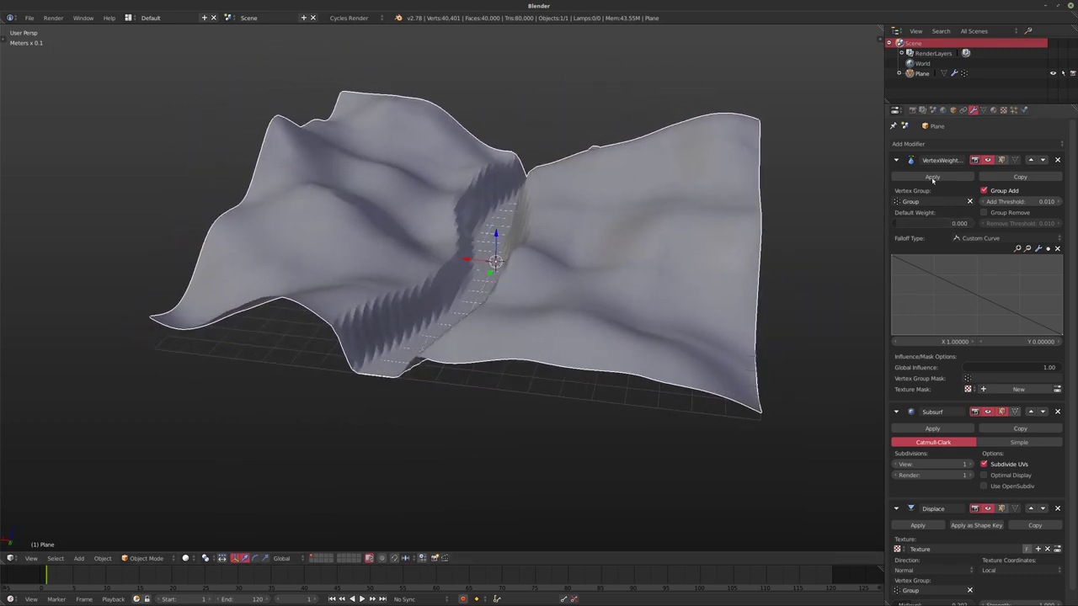
mouse_move(580, 265)
middle_down()
mouse_move(563, 267)
mouse_move(586, 274)
middle_up()
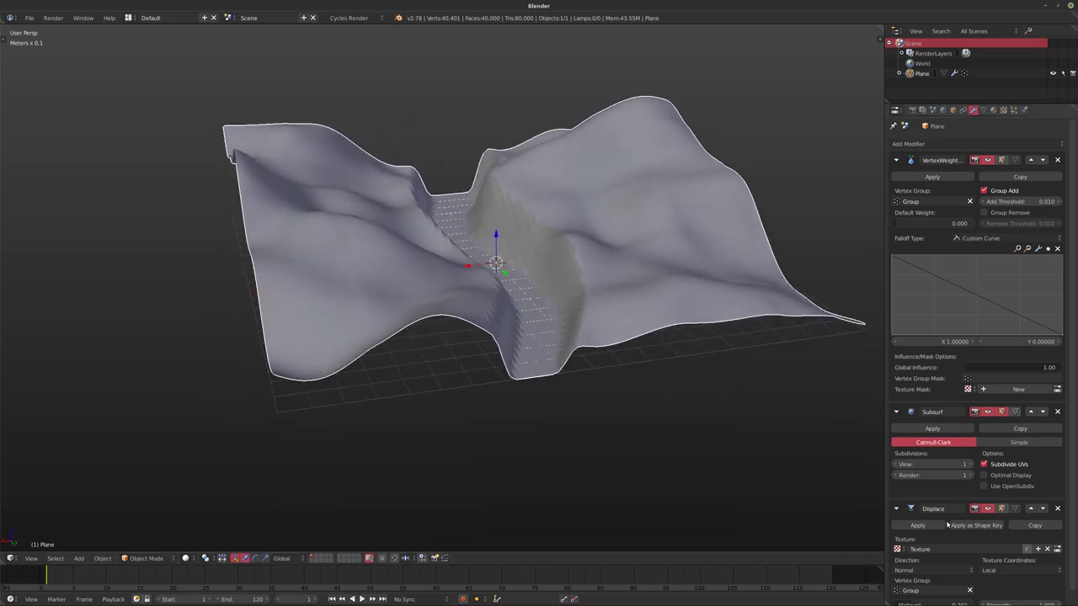
middle_drag(640, 424, 699, 436)
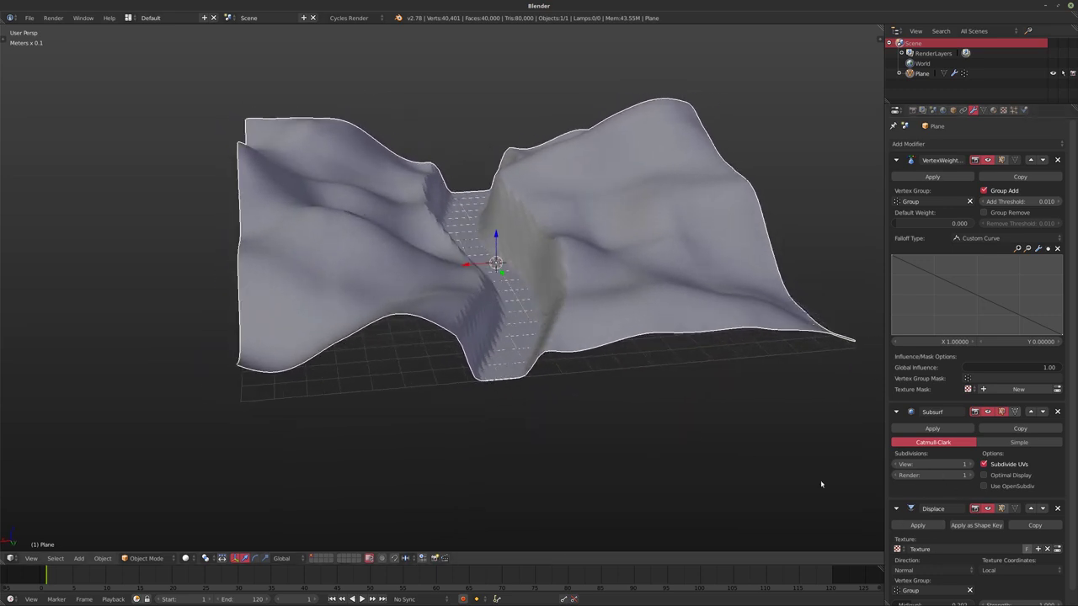
- Lower Displace strength to 0.290 and bend the custom falloff curve downward
scroll(998, 581, down, 1)
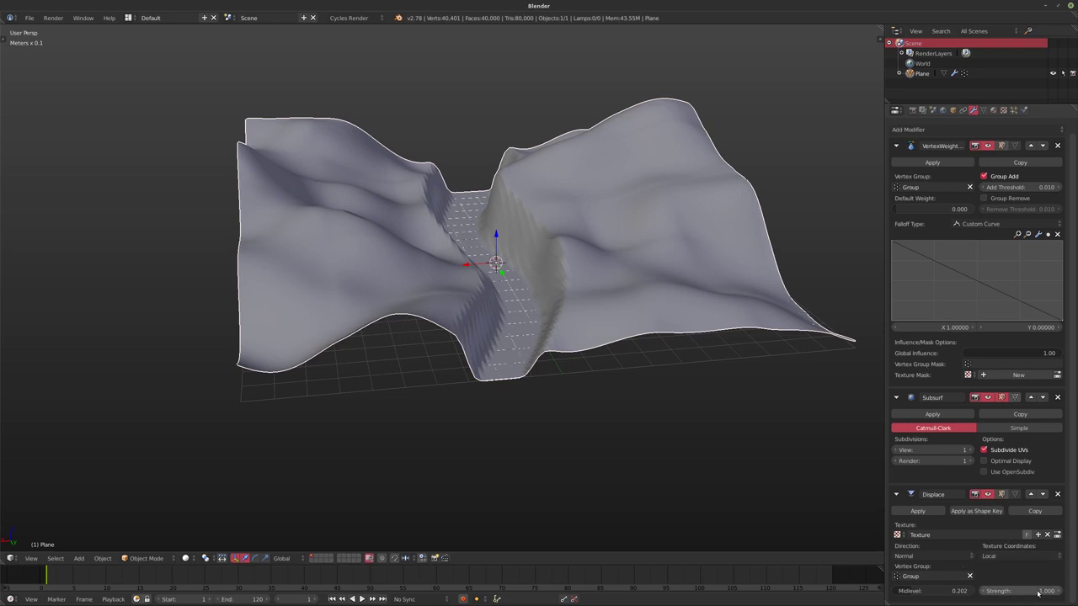
drag(1029, 592, 965, 592)
middle_drag(758, 390, 665, 329)
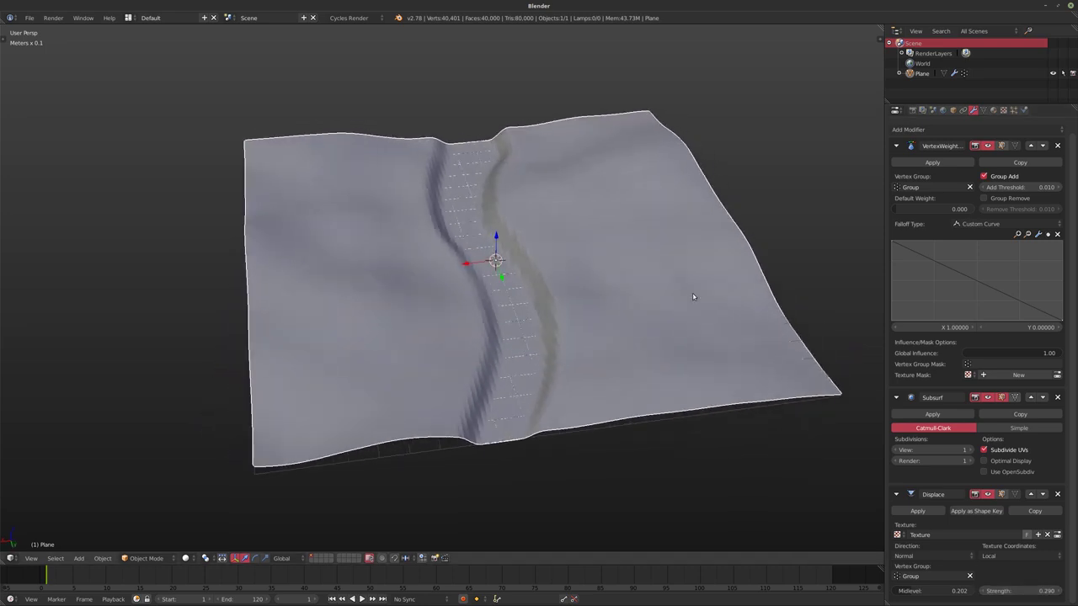
drag(982, 272, 933, 293)
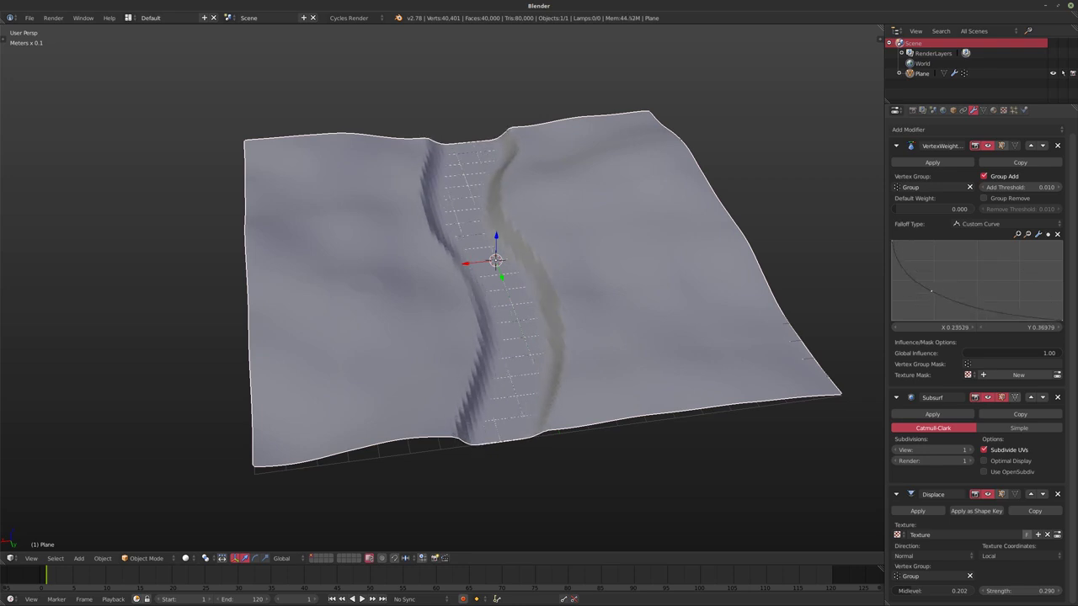
drag(943, 287, 946, 285)
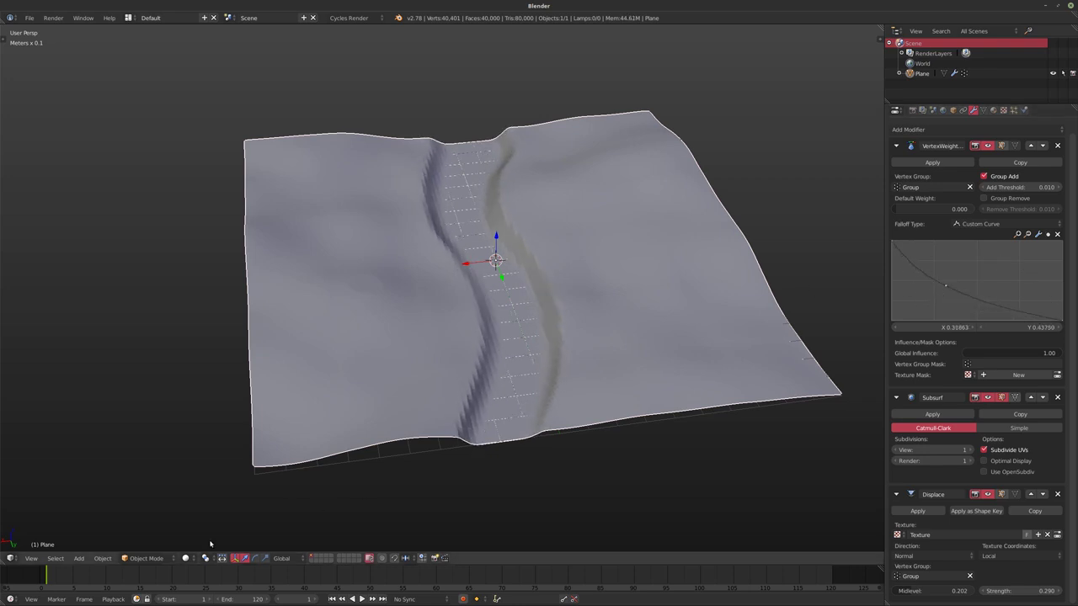
click(145, 558)
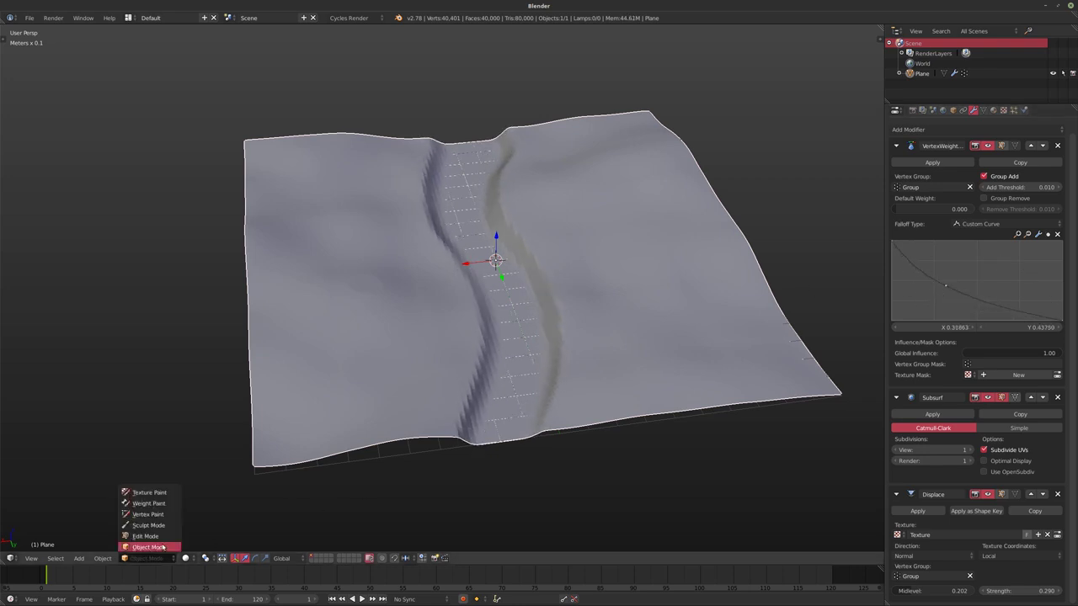
- In Weight Paint mode, pick the Blur brush and soften the band's left edge
click(148, 502)
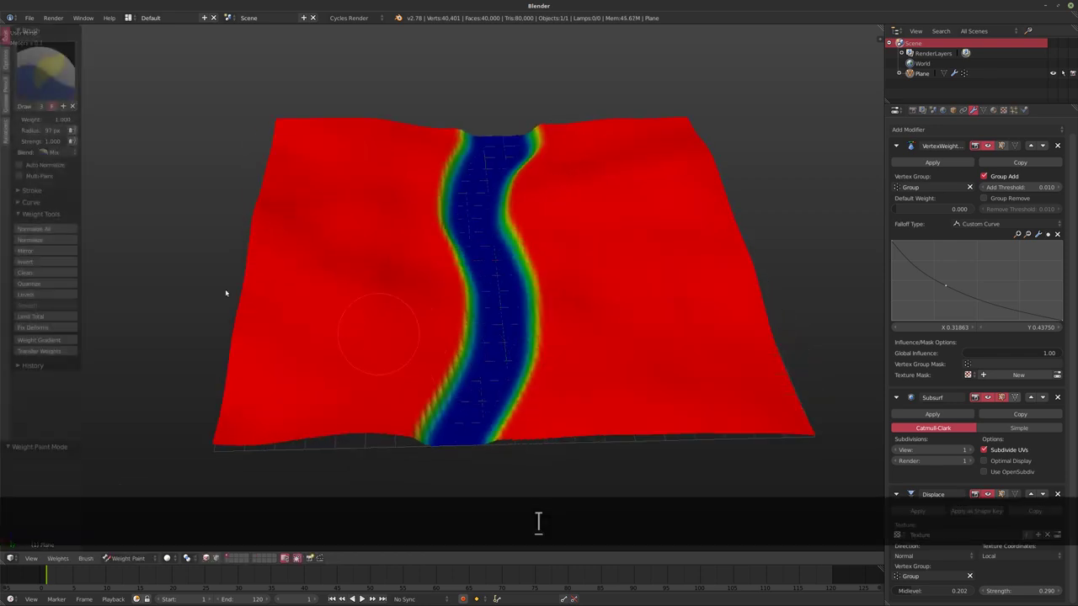
click(44, 72)
click(74, 131)
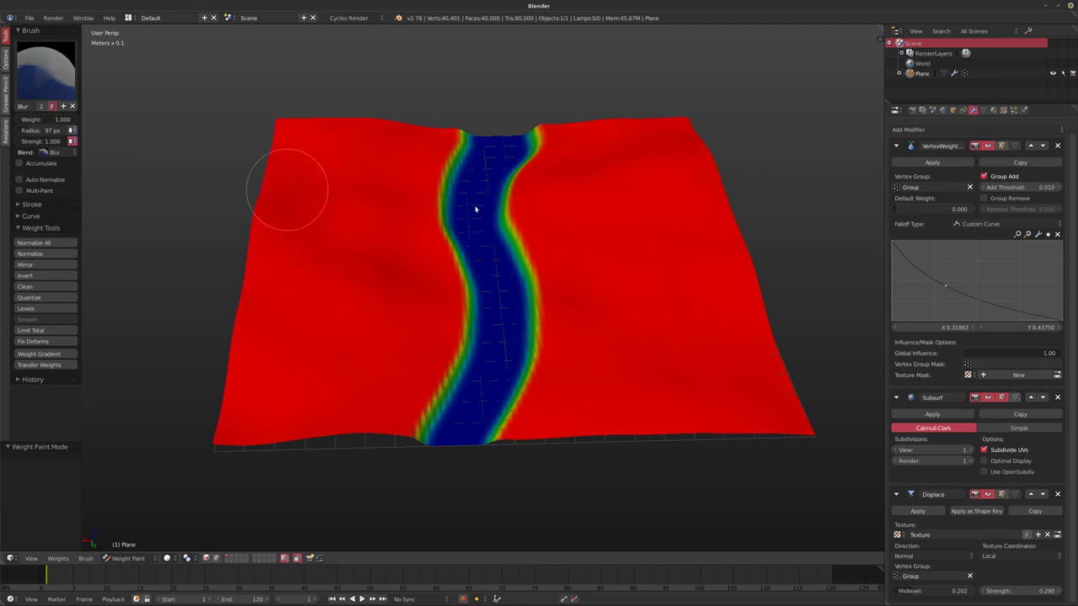
drag(445, 204, 440, 106)
mouse_move(442, 183)
mouse_down()
mouse_move(433, 319)
mouse_move(416, 375)
mouse_move(413, 325)
mouse_move(390, 409)
mouse_move(409, 361)
mouse_up()
- Set the blur brush strength and a 161 px radius, smooth the band edge, and return to Object Mode
key(shift+f)
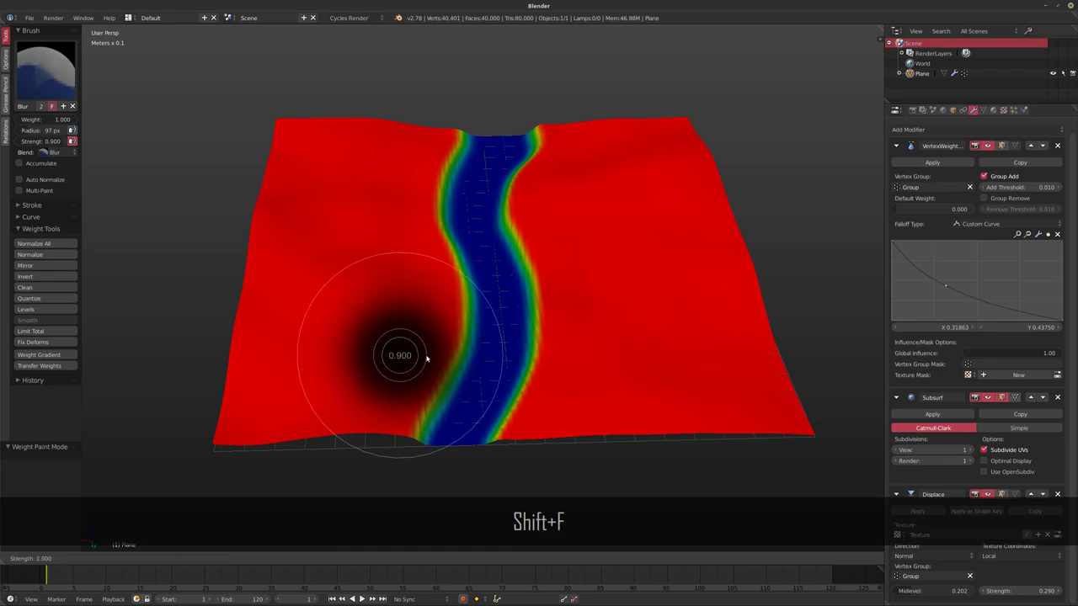
click(413, 355)
key(f)
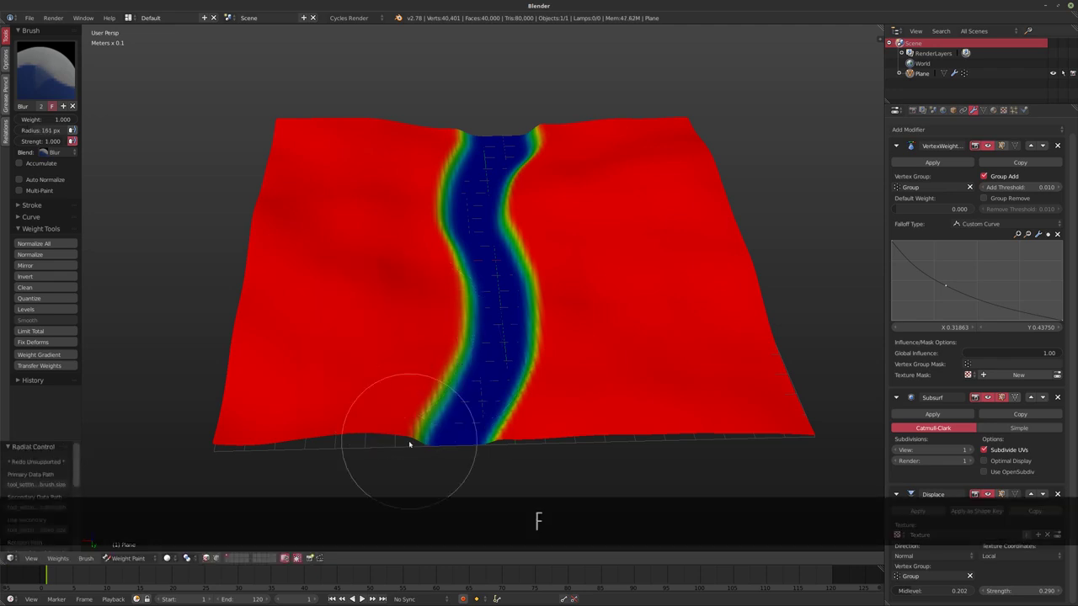
click(406, 418)
mouse_move(429, 244)
mouse_down()
mouse_move(441, 137)
mouse_move(446, 149)
mouse_move(457, 110)
mouse_move(529, 149)
mouse_move(525, 253)
mouse_move(514, 252)
mouse_move(533, 411)
mouse_move(542, 313)
mouse_move(517, 358)
mouse_move(525, 181)
mouse_move(562, 432)
mouse_up()
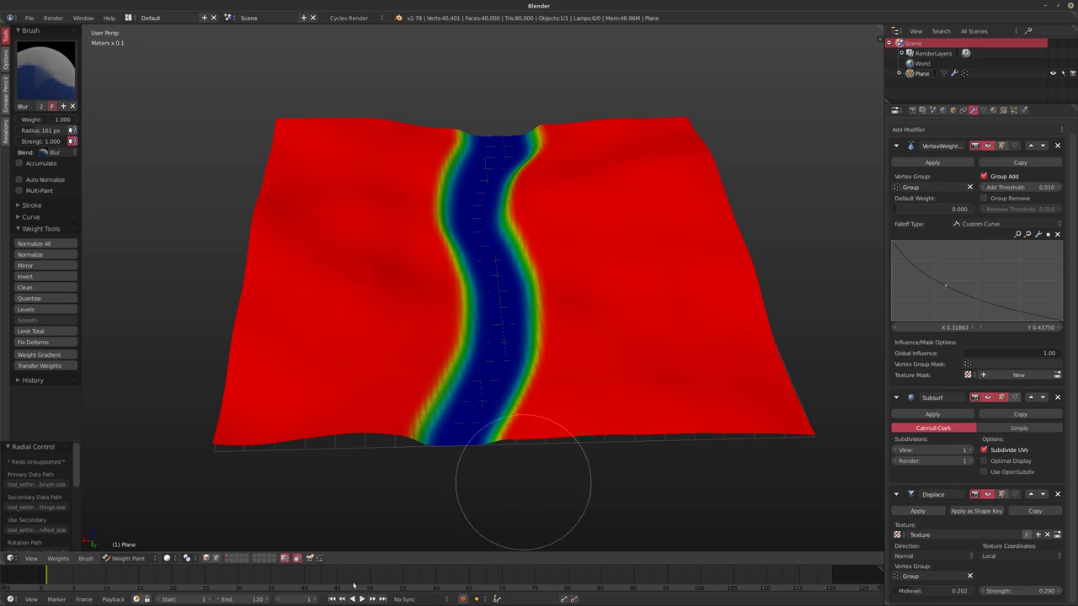
click(128, 559)
click(128, 488)
middle_drag(589, 396, 683, 399)
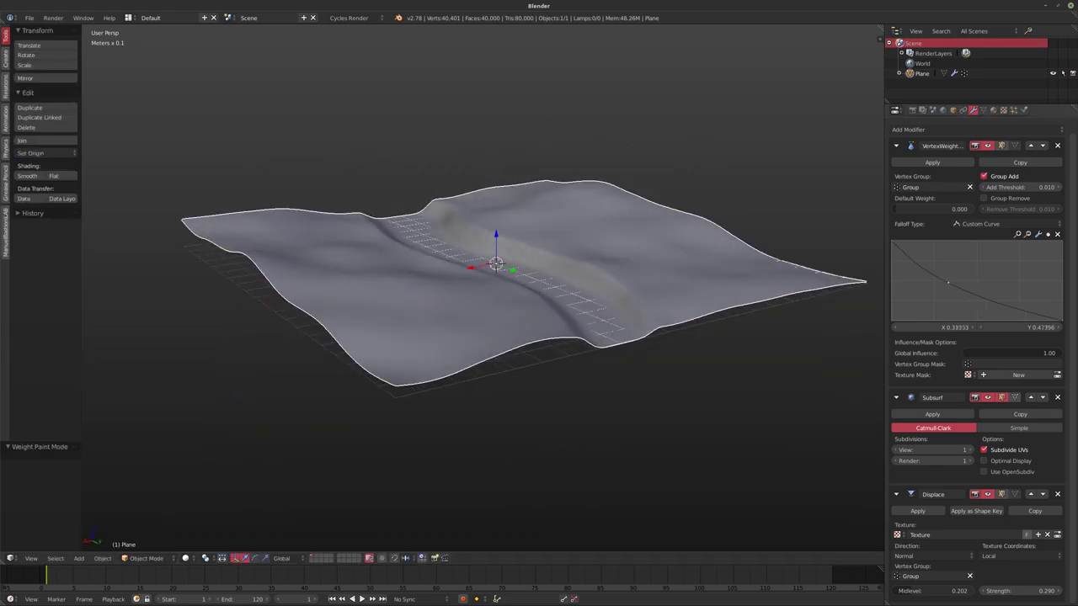
- Reshape the VertexWeightEdit falloff curve and bring up the displacement's Wood texture settings
drag(972, 273, 1002, 260)
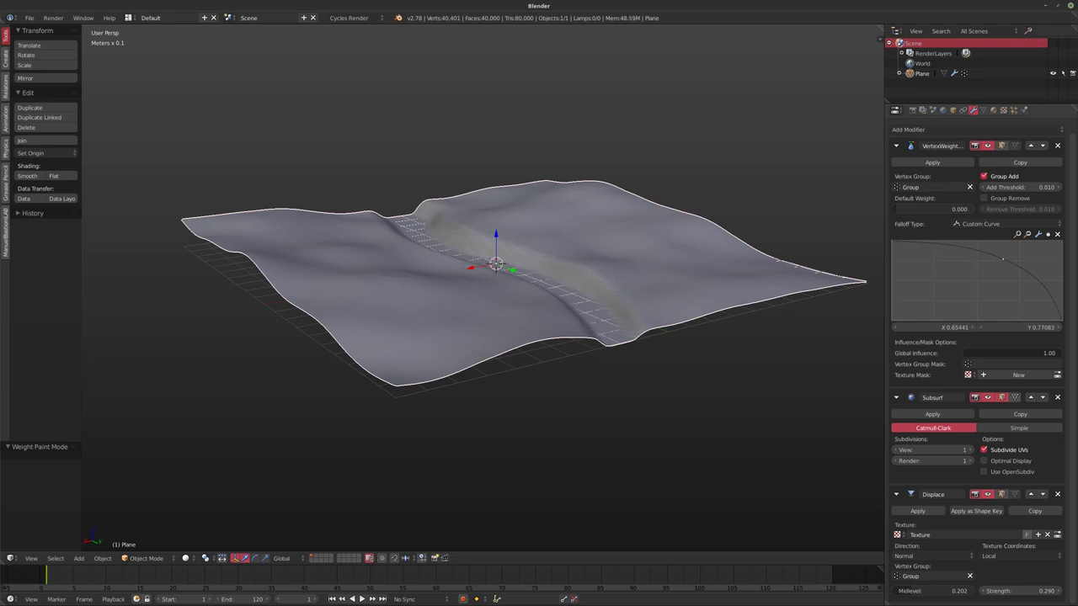
middle_drag(640, 299, 478, 322)
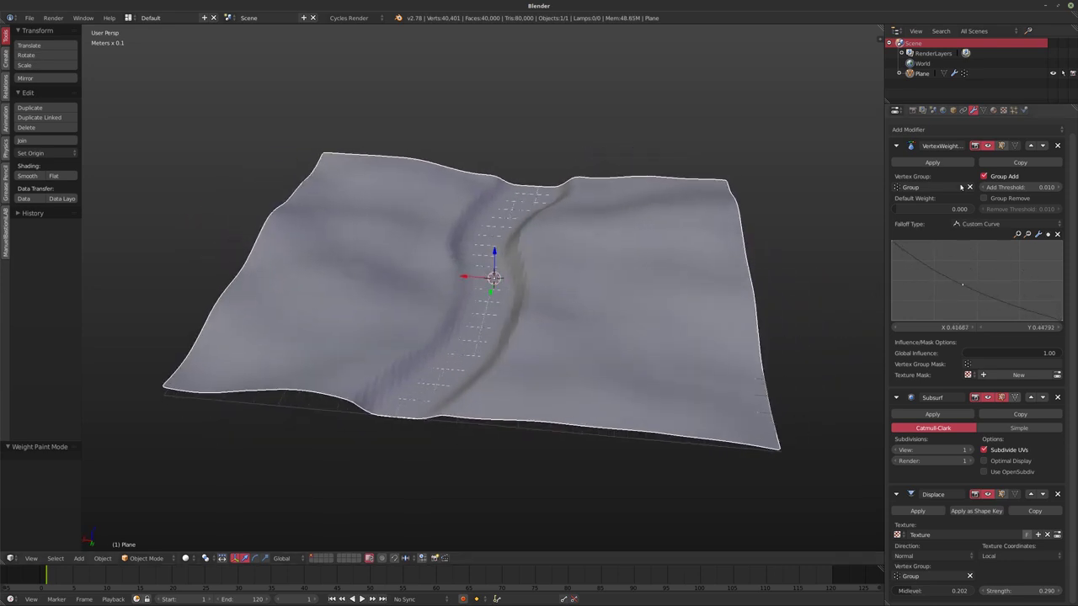
click(1003, 110)
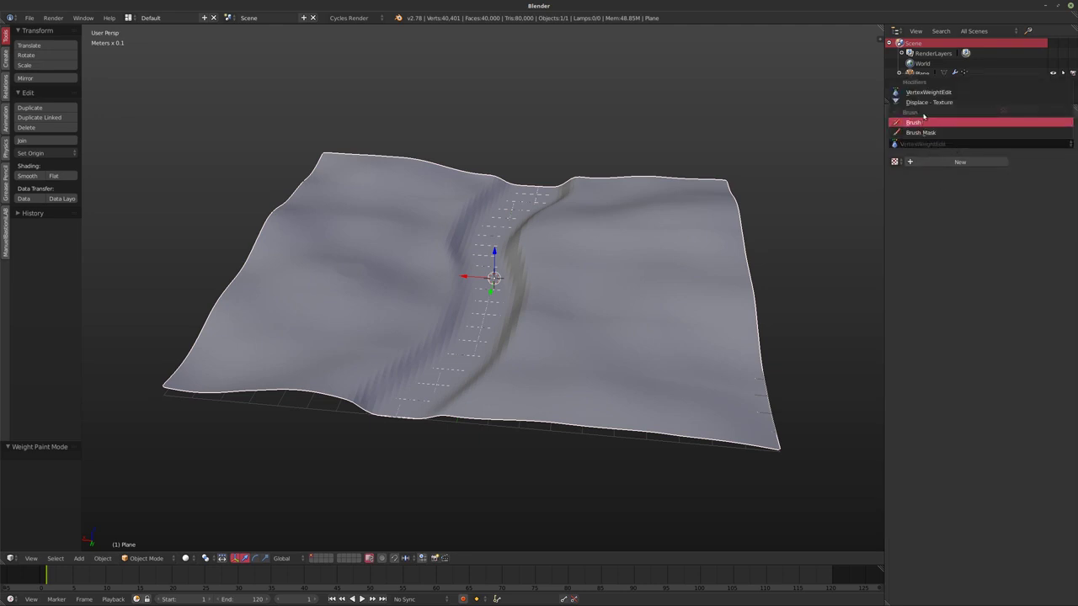
ctrl+scroll(967, 174, down, 12)
ctrl+scroll(967, 175, up, 1)
ctrl+scroll(967, 174, down, 1)
middle_drag(844, 216, 674, 263)
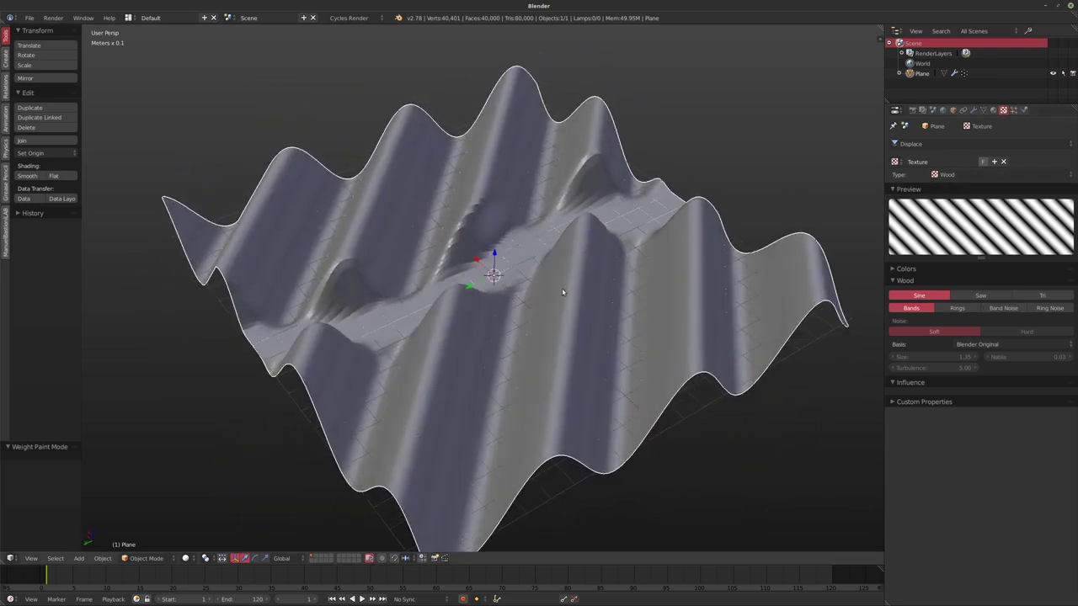
middle_drag(691, 303, 640, 307)
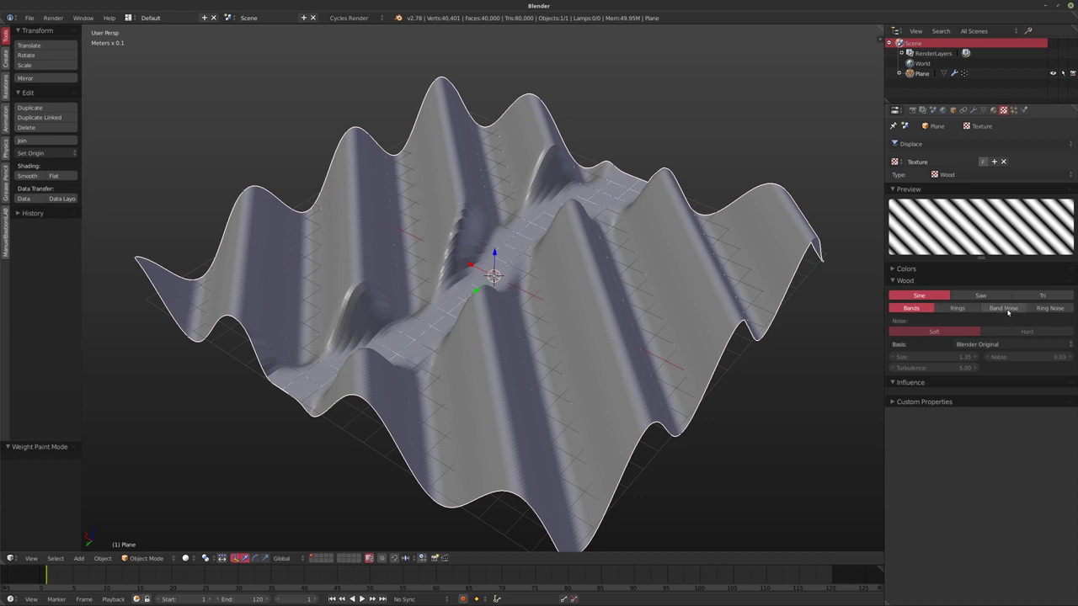
- Switch the Wood texture to Band Noise with size 0.20 and shade the terrain smooth
click(1003, 308)
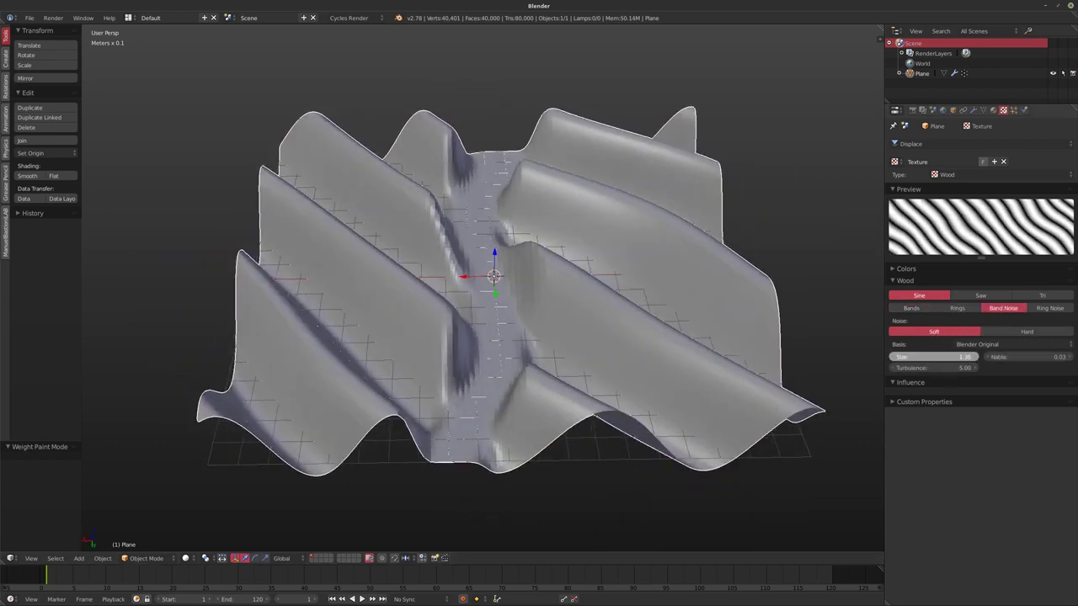
drag(933, 357, 889, 357)
middle_drag(489, 396, 587, 258)
click(38, 178)
middle_drag(455, 252, 542, 257)
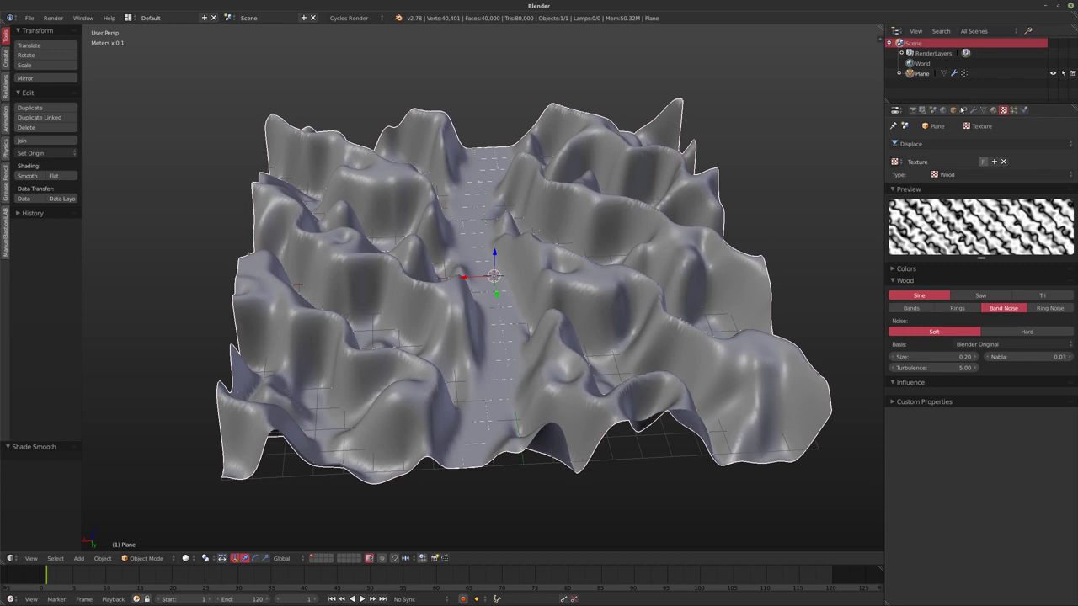
click(973, 110)
click(983, 176)
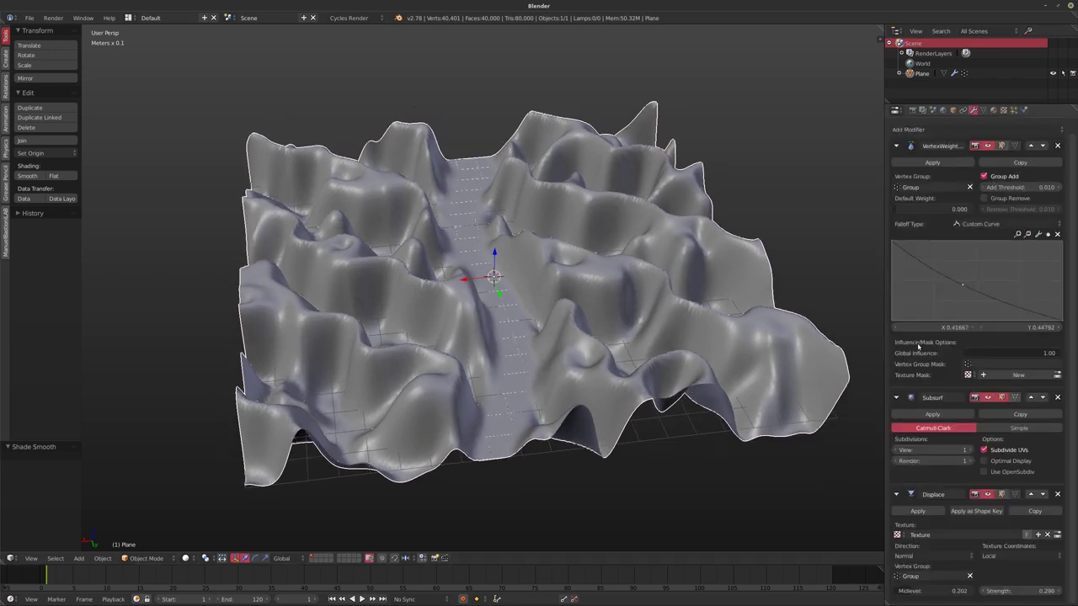
- Raise the Subsurf viewport subdivisions from 1 to 3 and orbit around the denser terrain
click(968, 451)
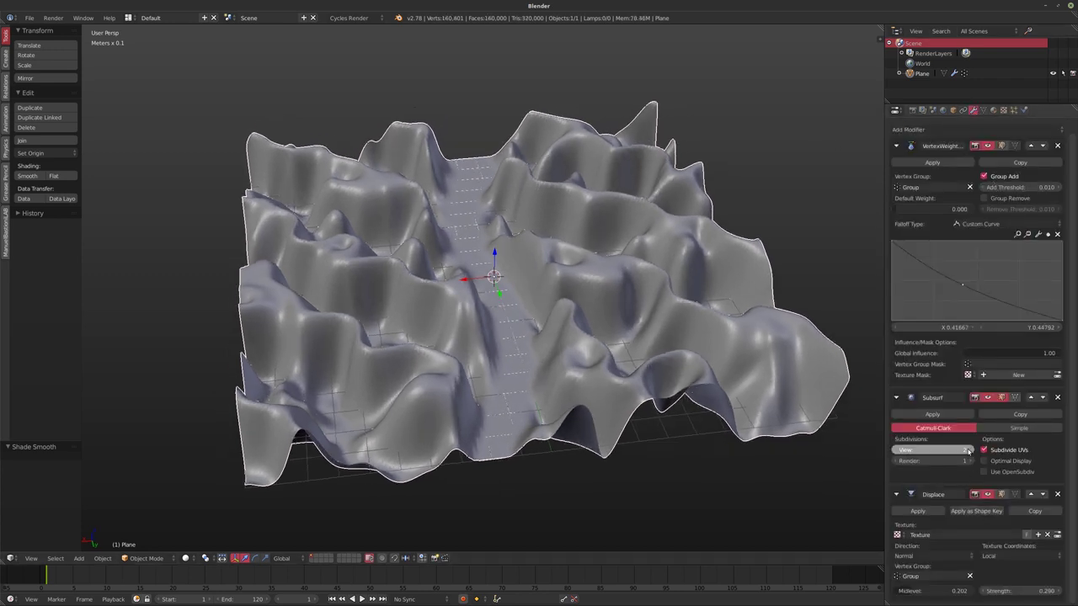
key(ctrl+3)
middle_drag(587, 377, 482, 368)
scroll(366, 374, up, 2)
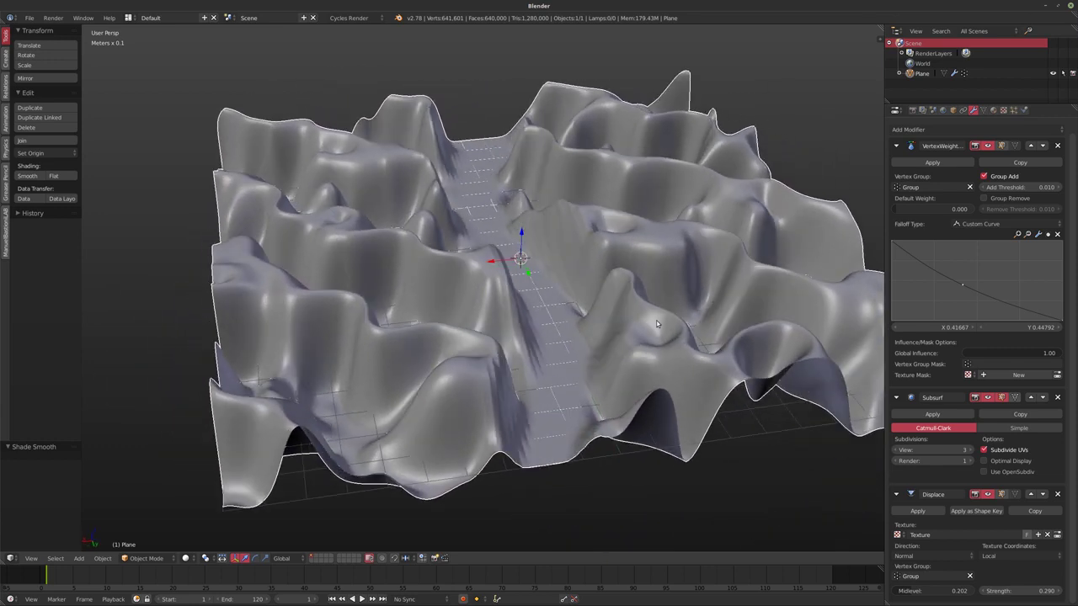
scroll(582, 295, up, 3)
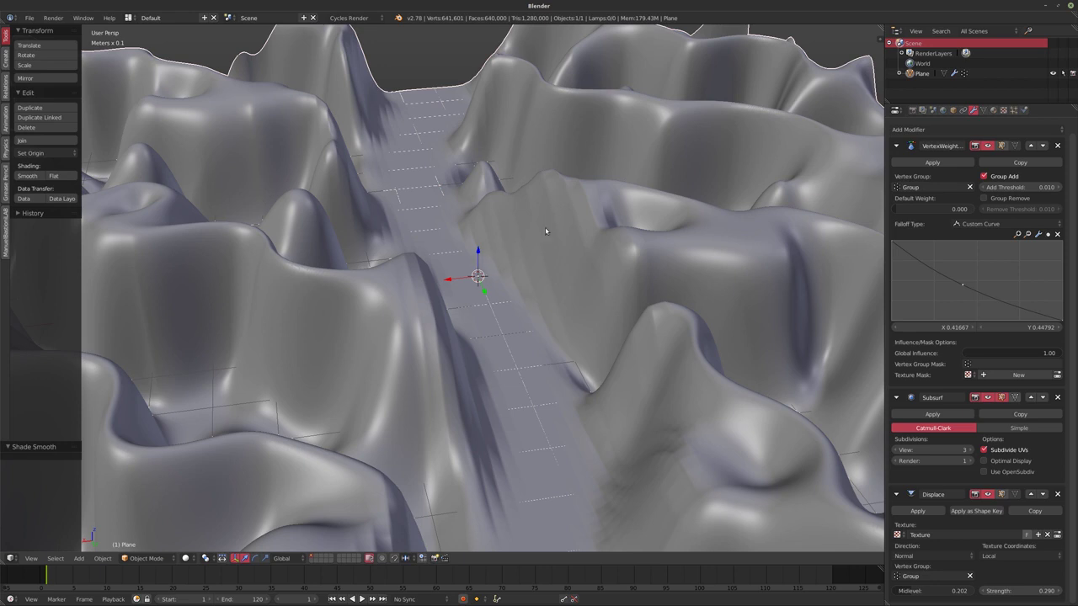
middle_drag(525, 268, 519, 230)
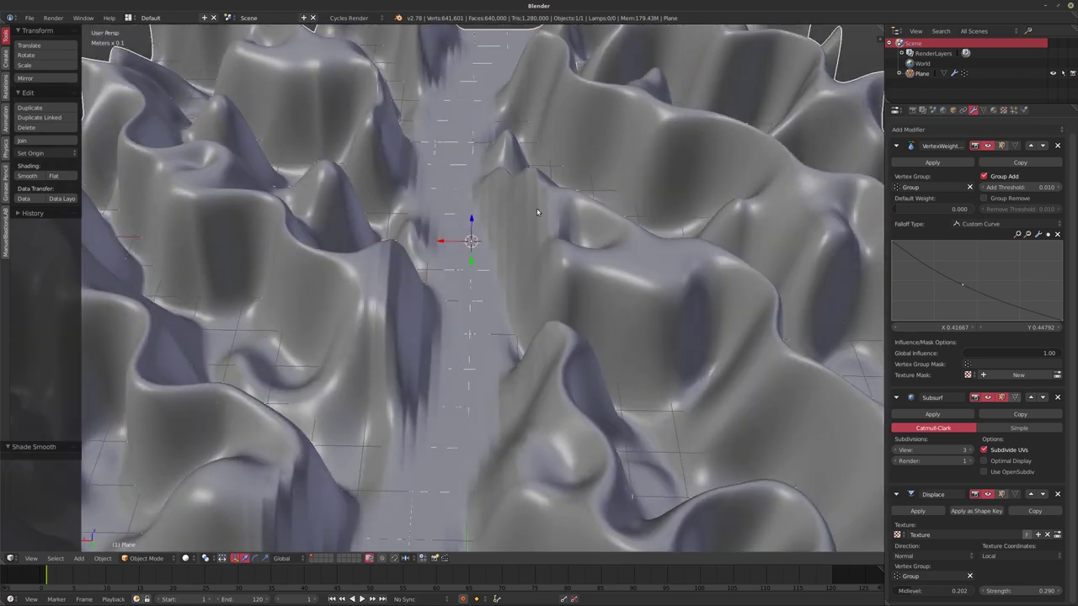
middle_drag(549, 195, 580, 315)
middle_drag(506, 335, 546, 352)
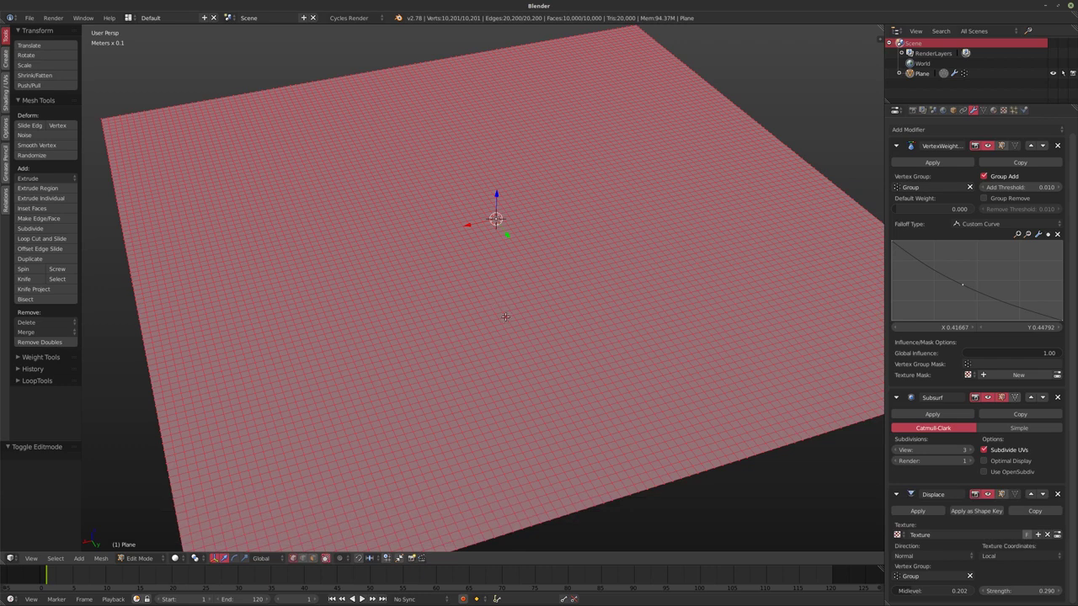
- Leave Edit Mode, switch to an empty layer, and add a Round Cube mesh
key(Tab)
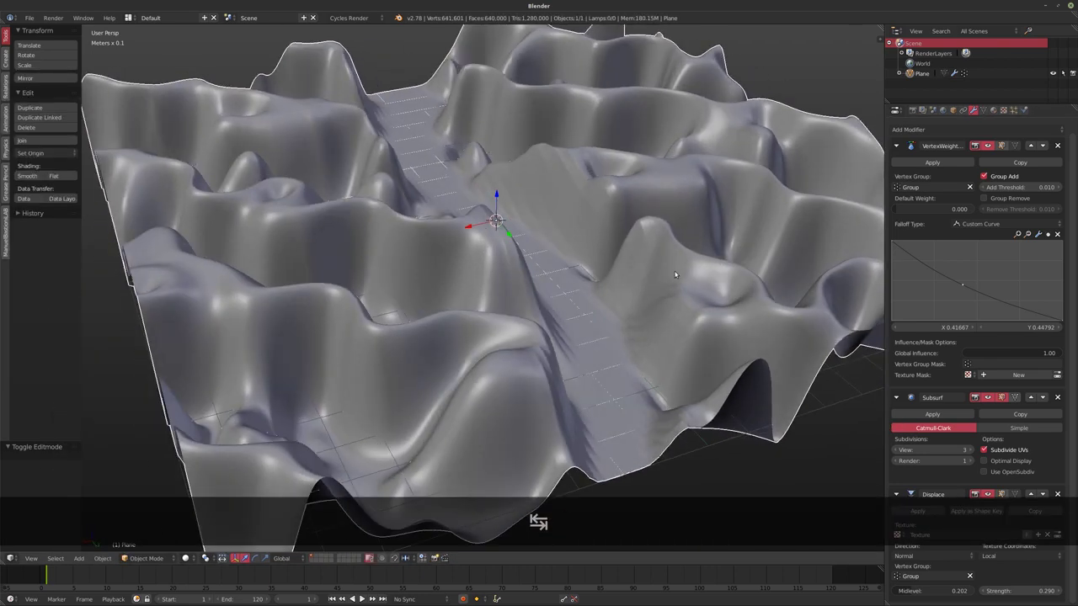
click(314, 559)
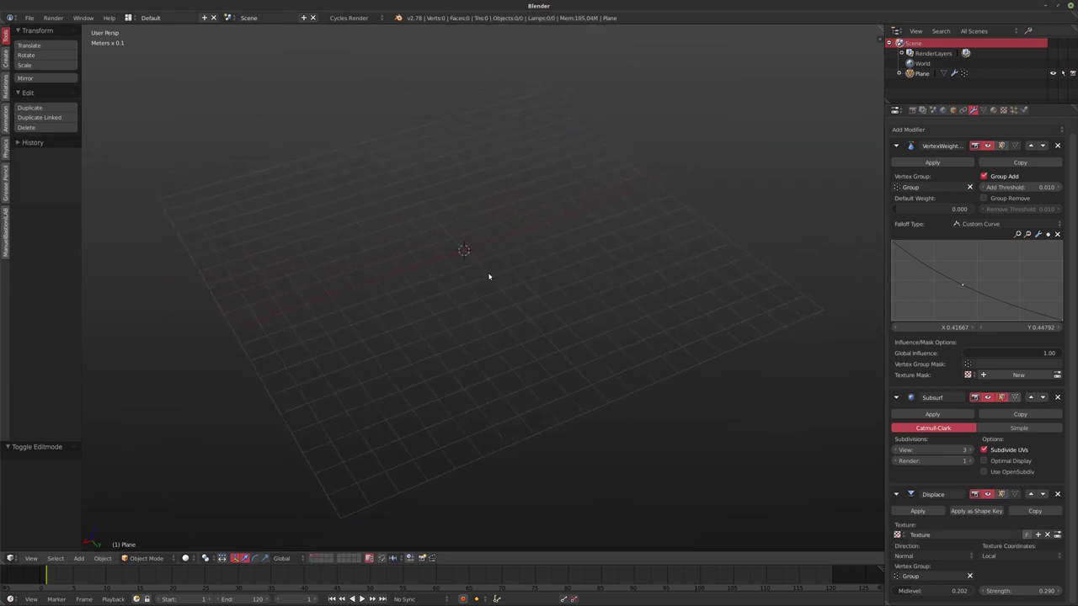
key(shift+a)
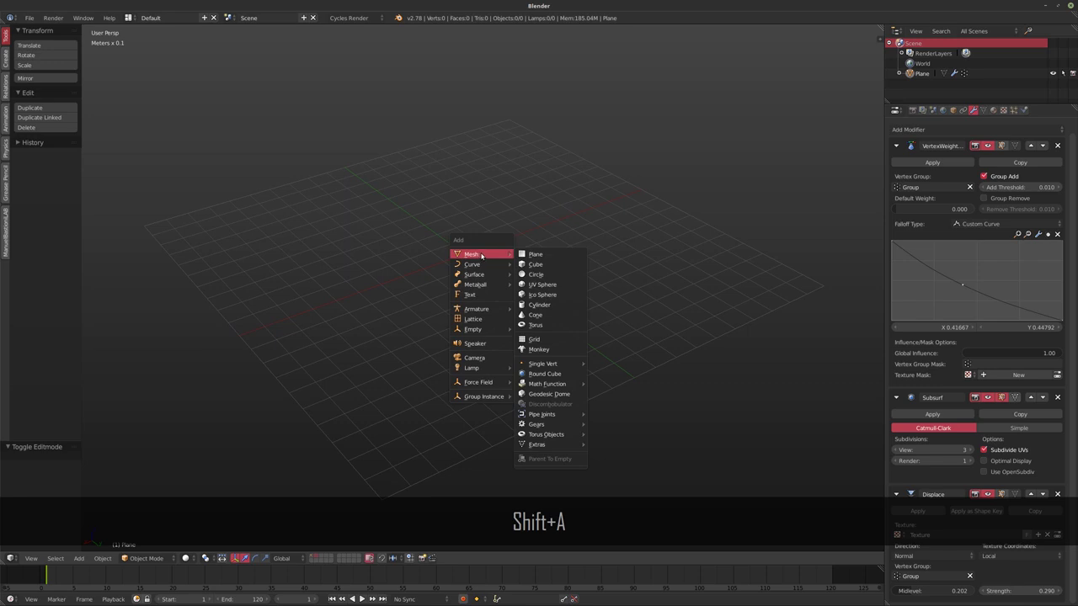
key(shift+a)
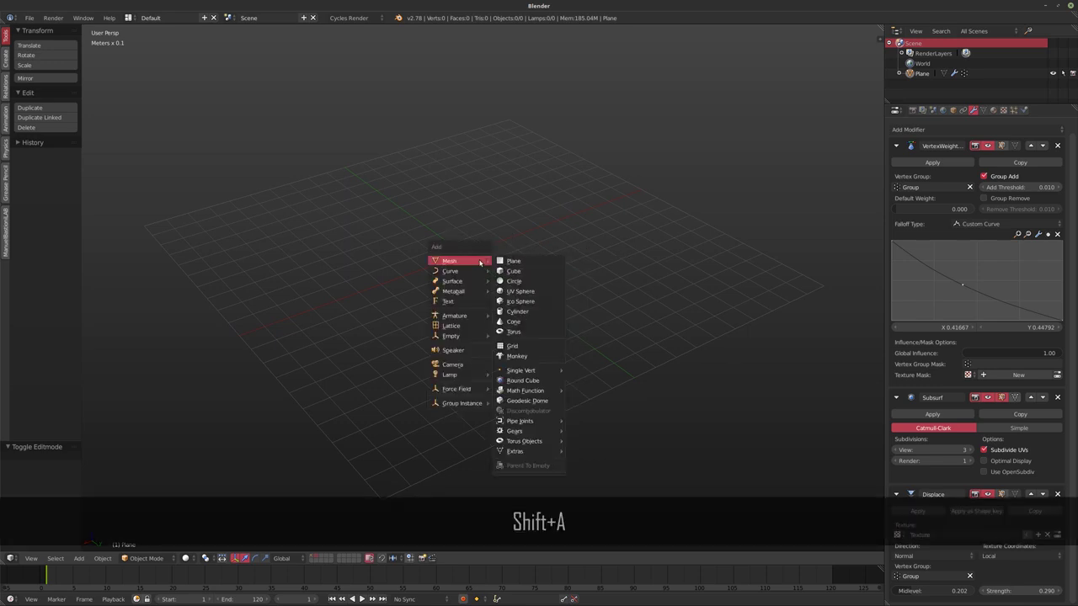
click(535, 382)
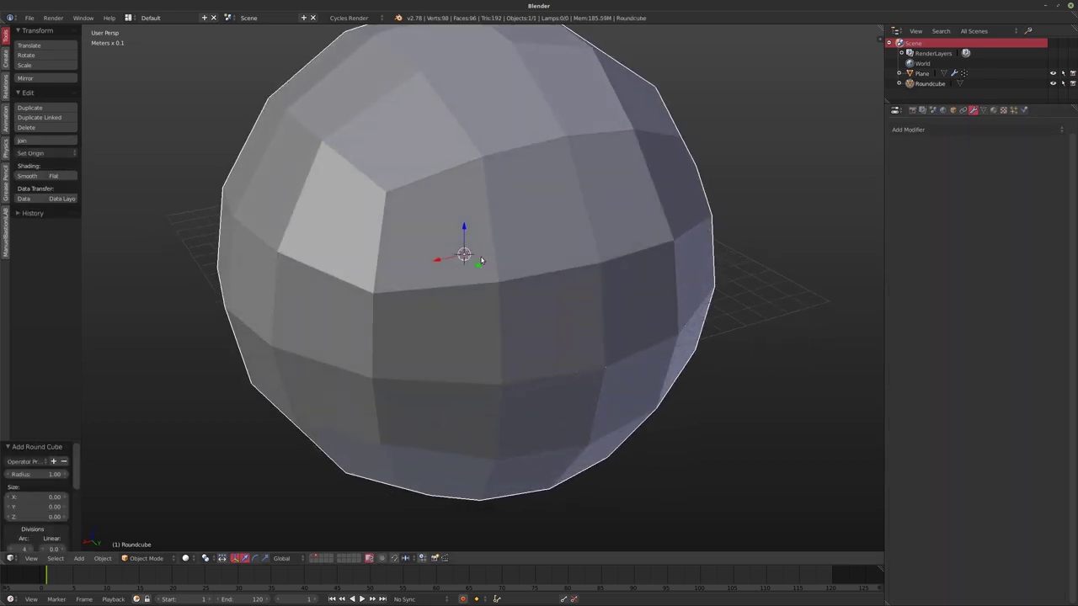
- Enter Edit Mode on the Round Cube, cancelling an accidental extrusion
key(w)
key(Tab)
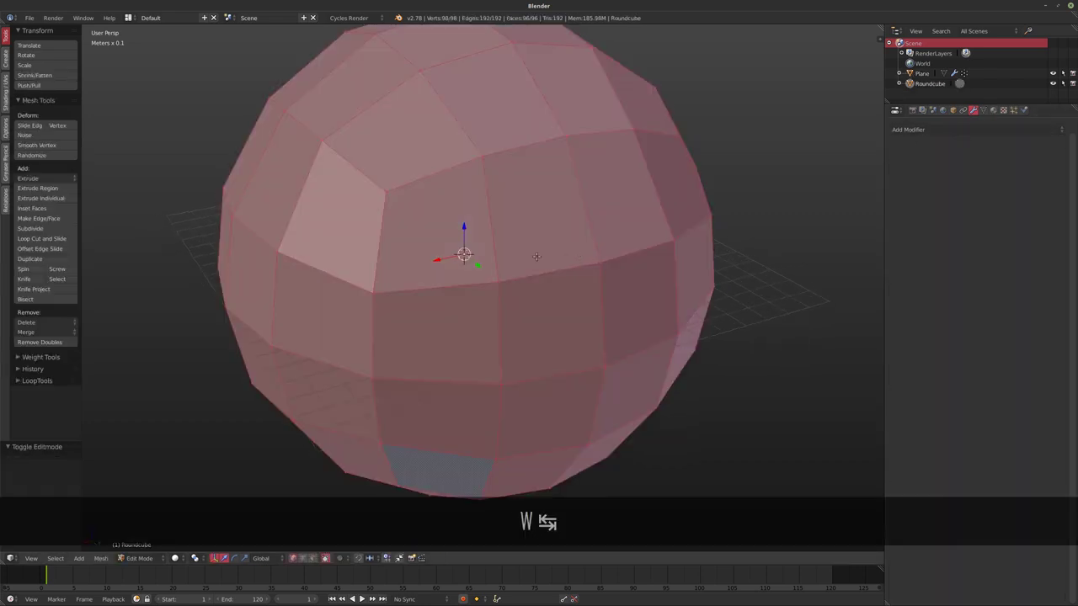
key(e)
key(Escape)
- Subdivide the Round Cube with 5 cuts, then undo and redo the change
key(w)
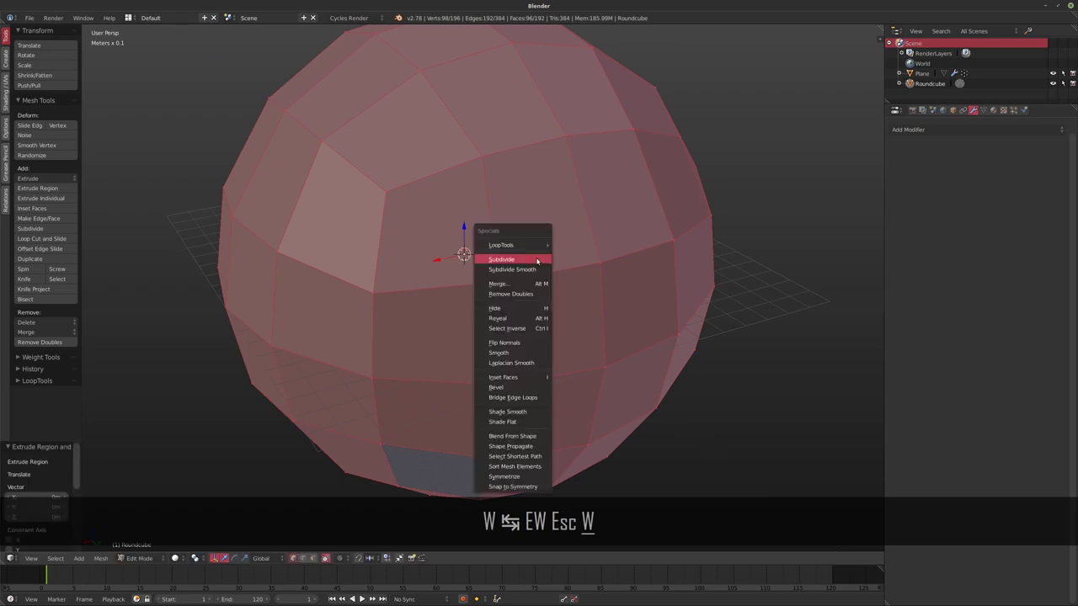
click(509, 267)
click(66, 472)
click(65, 472)
click(65, 473)
click(66, 472)
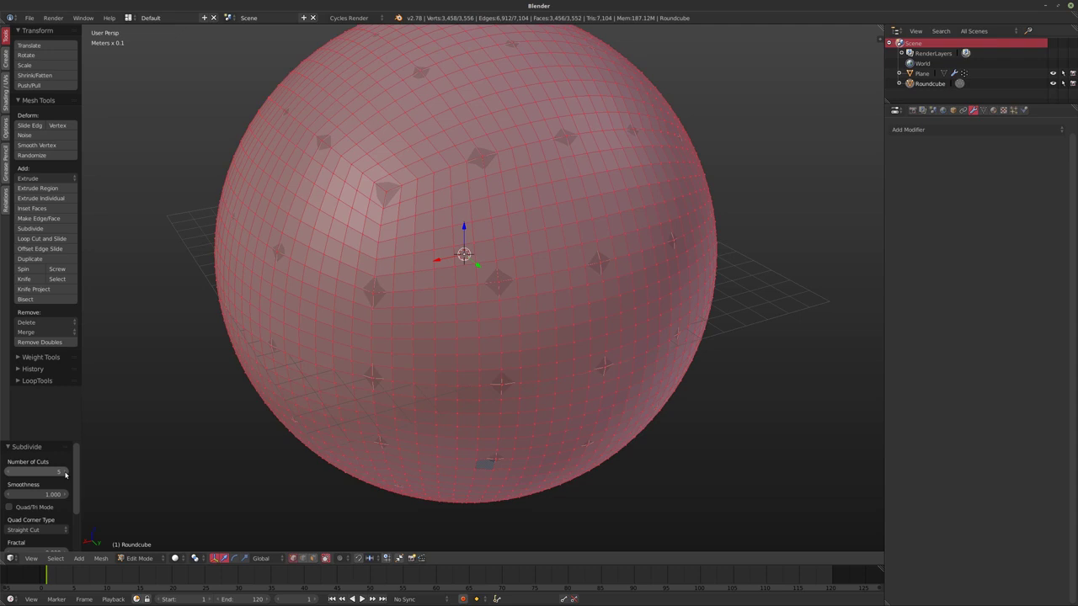
key(ctrl+z)
key(ctrl+z)
key(ctrl+z)
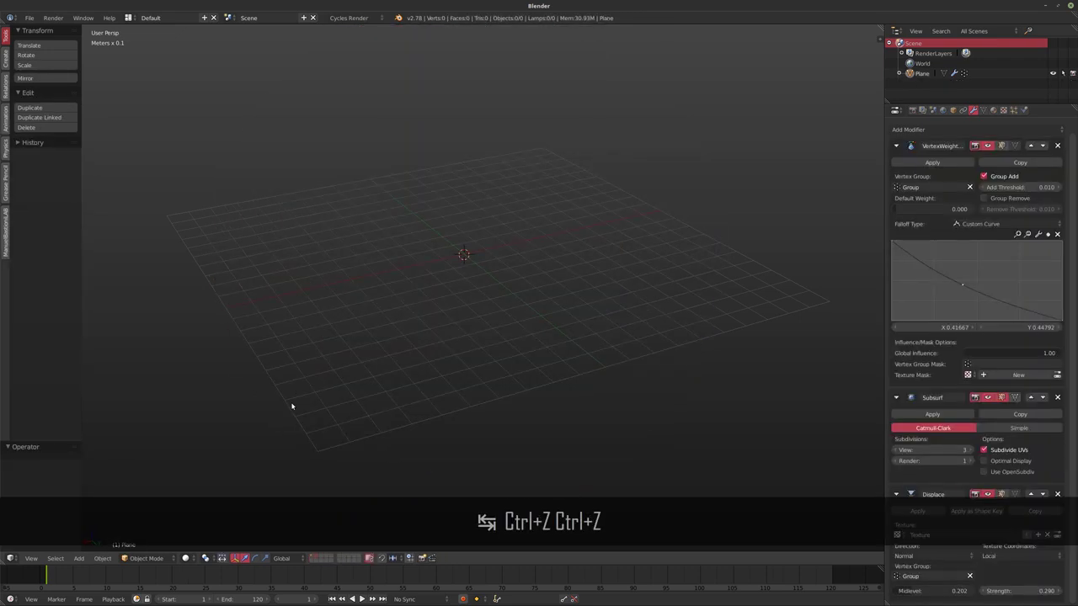
key(ctrl+shift+z)
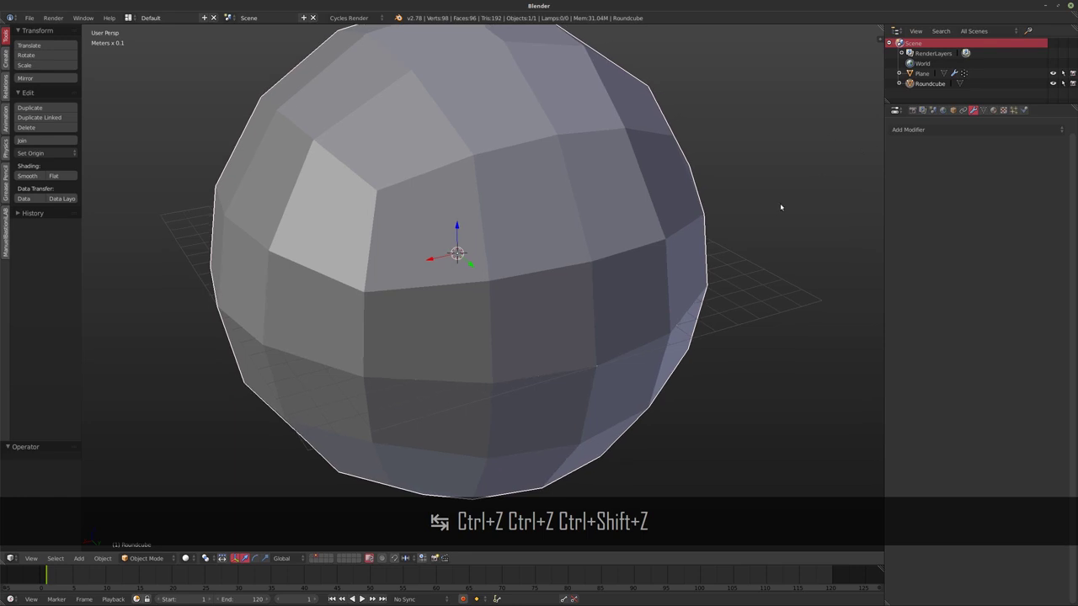
- Add a Subsurf modifier to the Round Cube, settling its viewport level at 3
key(ctrl+2)
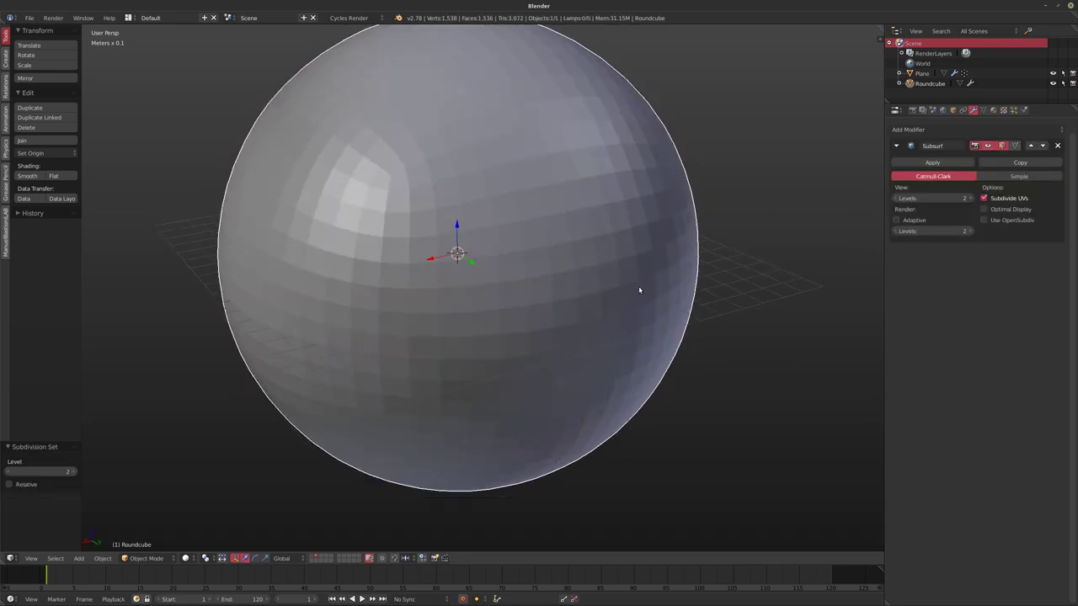
key(ctrl+4)
key(ctrl+5)
key(ctrl+6)
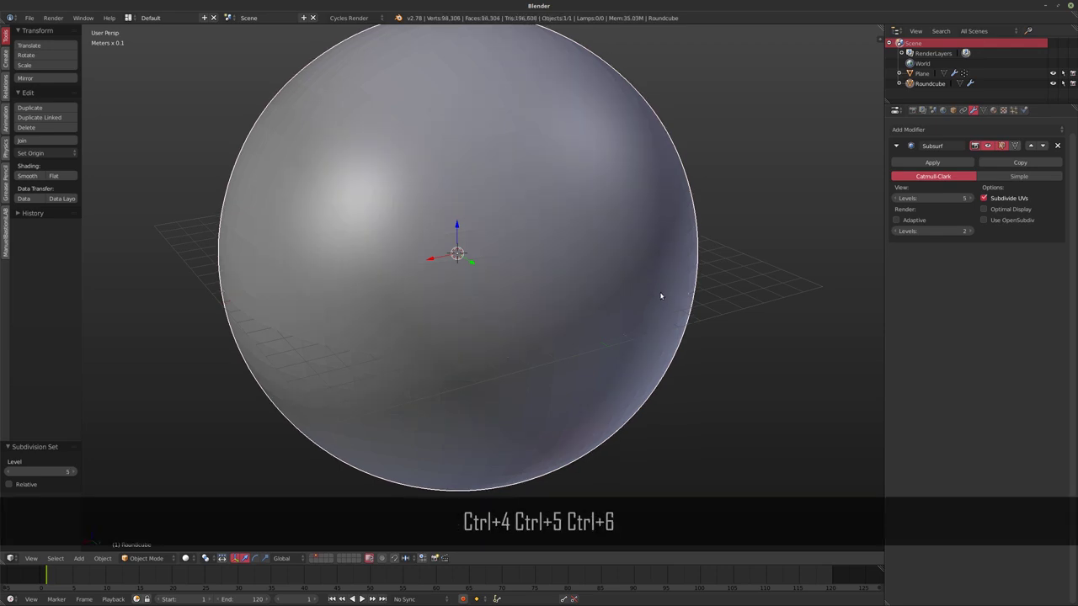
key(ctrl+5)
key(ctrl+4)
key(ctrl+3)
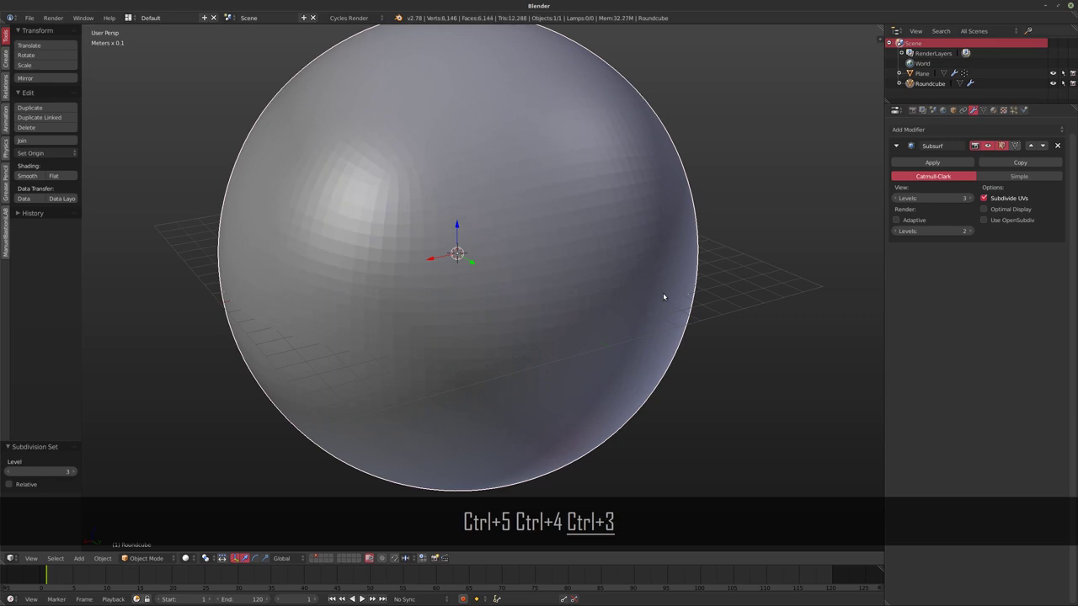
key(ctrl+2)
key(ctrl+1)
key(ctrl+2)
key(ctrl+3)
key(ctrl+4)
key(ctrl+5)
key(ctrl+4)
key(ctrl+3)
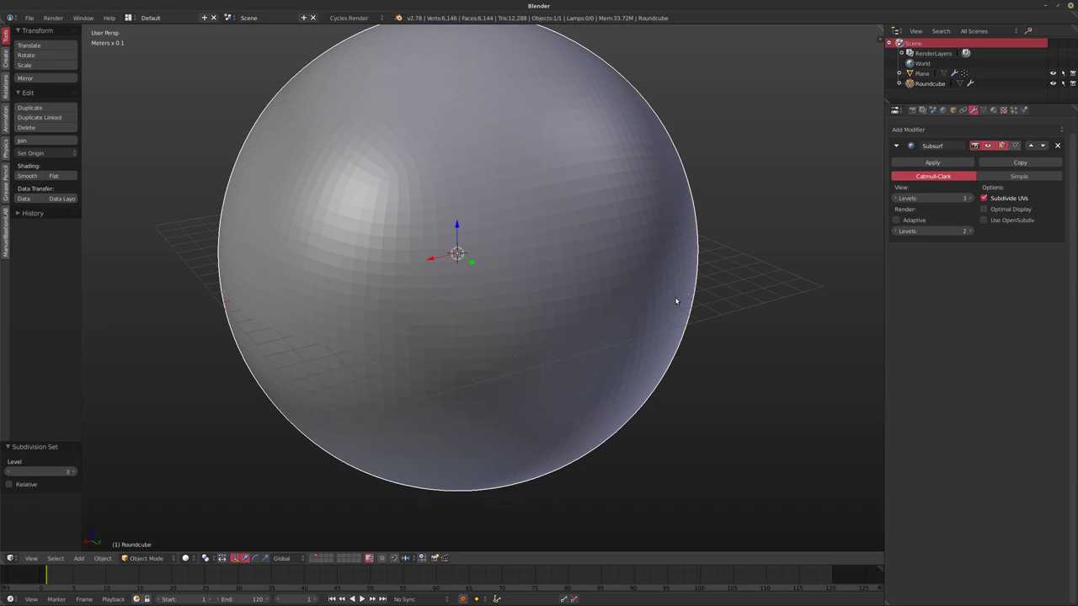
middle_drag(560, 279, 564, 272)
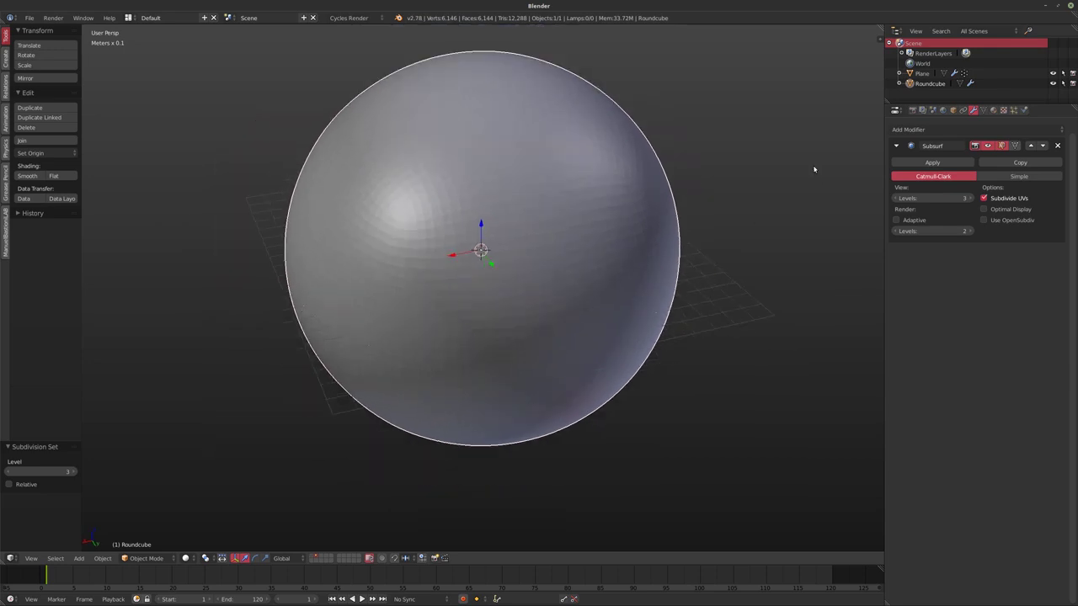
- Set the Subsurf render level to 1 and give the sphere flat shading
click(935, 231)
text(1)
key(Return)
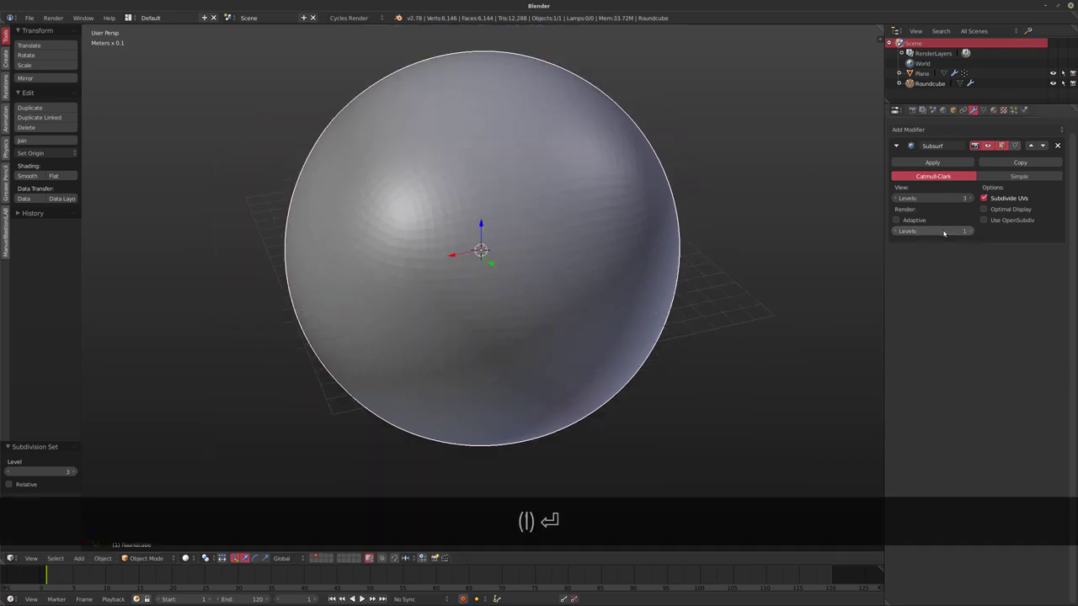
middle_drag(592, 241, 600, 257)
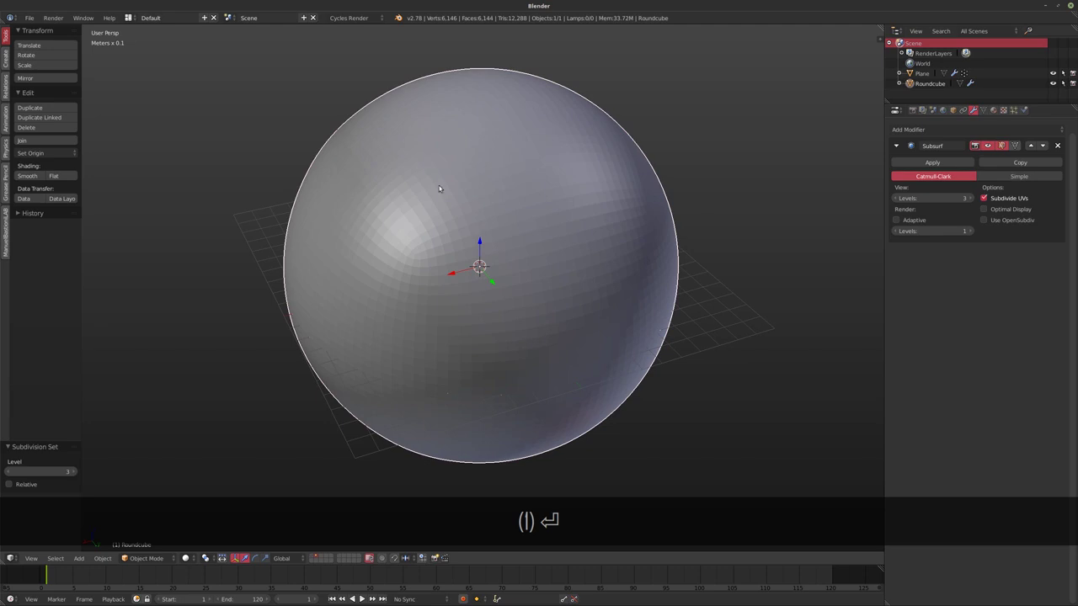
click(25, 175)
middle_drag(527, 229, 561, 242)
click(53, 175)
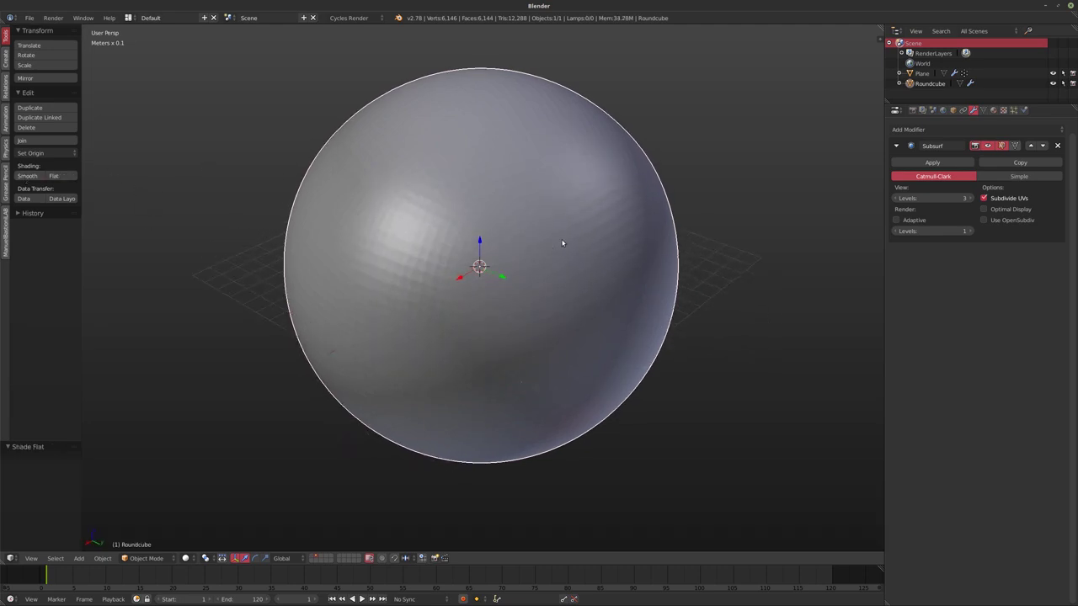
click(910, 129)
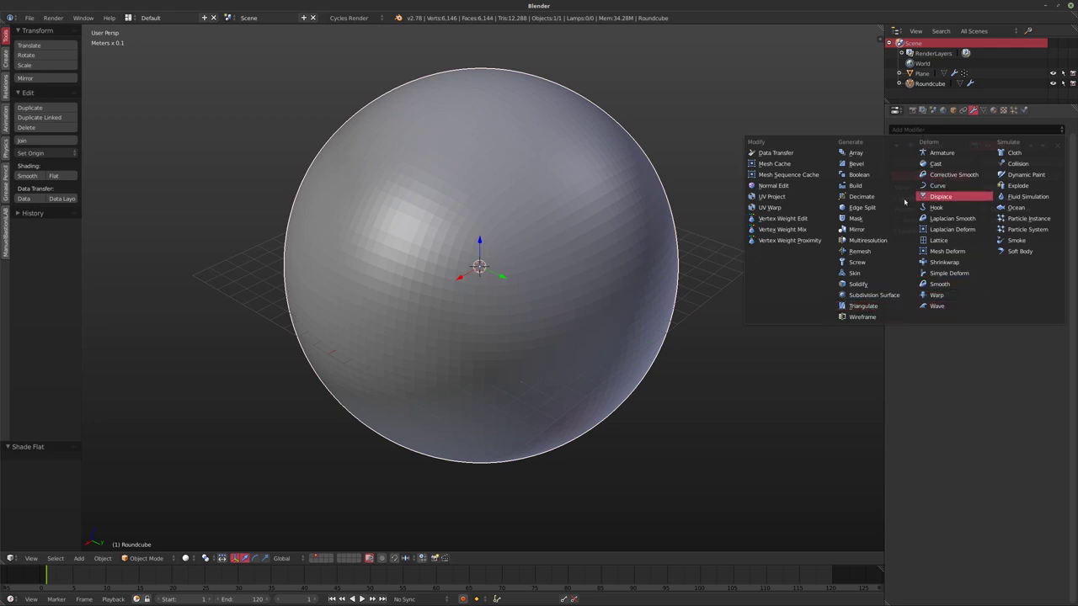
- Add a Decimate modifier in Un-Subdivide mode with 1 iteration
click(861, 197)
click(976, 273)
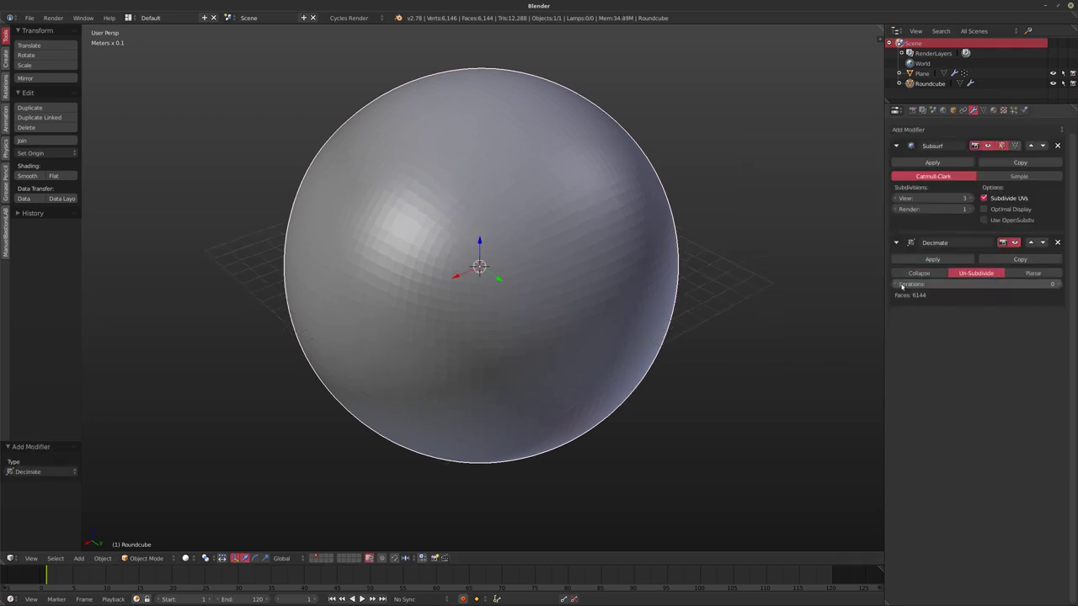
drag(898, 287, 1071, 288)
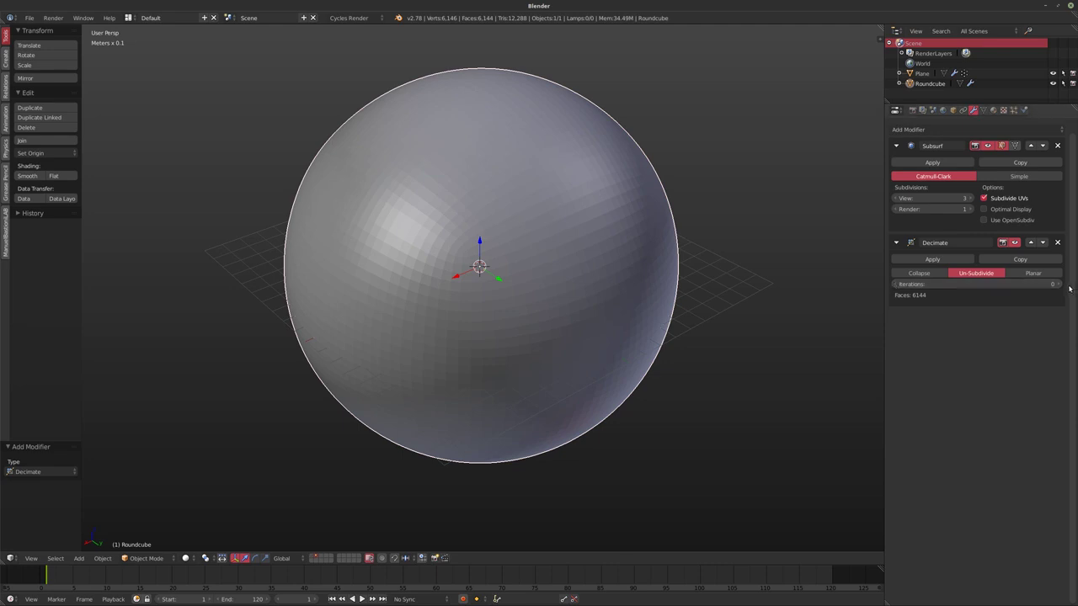
scroll(599, 230, up, 2)
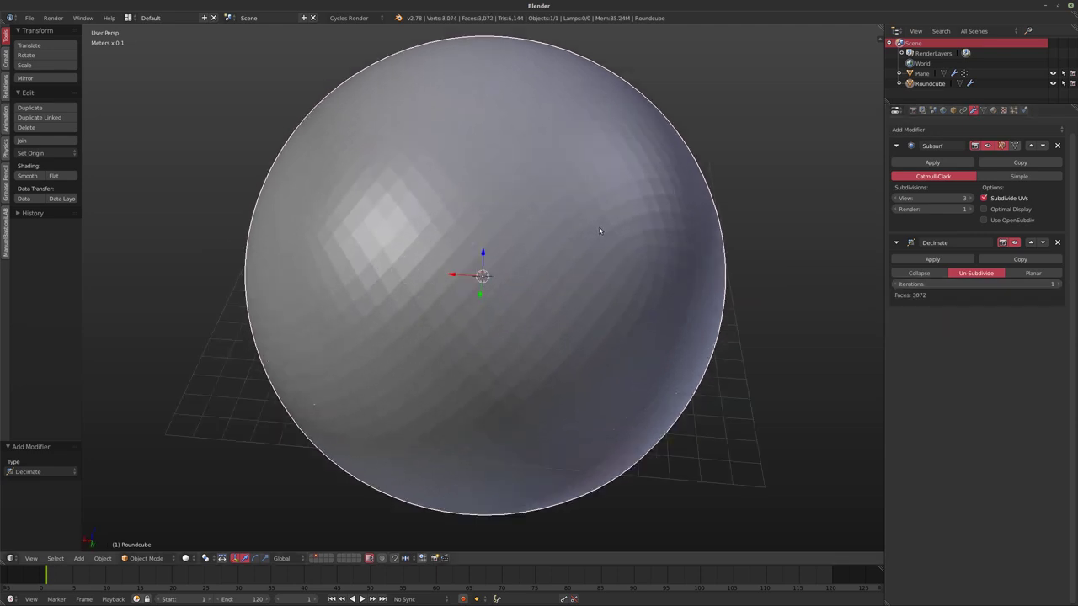
- Lower the Subsurf viewport level from 3 to 2, leaving 768 faces
key(z)
mouse_move(614, 215)
middle_down()
mouse_move(525, 278)
mouse_move(544, 260)
middle_up()
key(z)
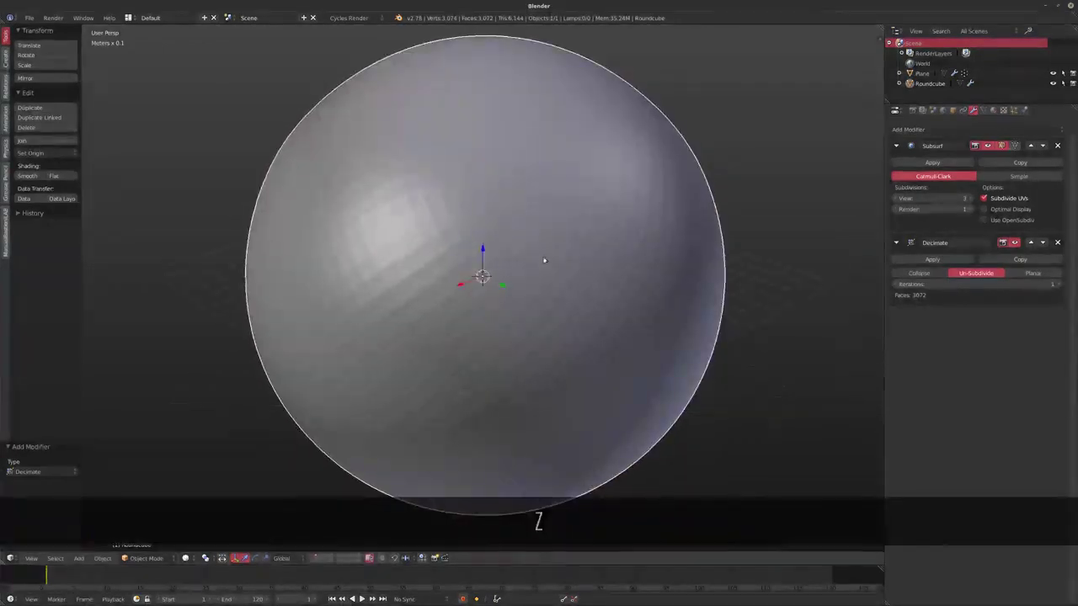
middle_drag(412, 315, 616, 216)
scroll(572, 241, down, 2)
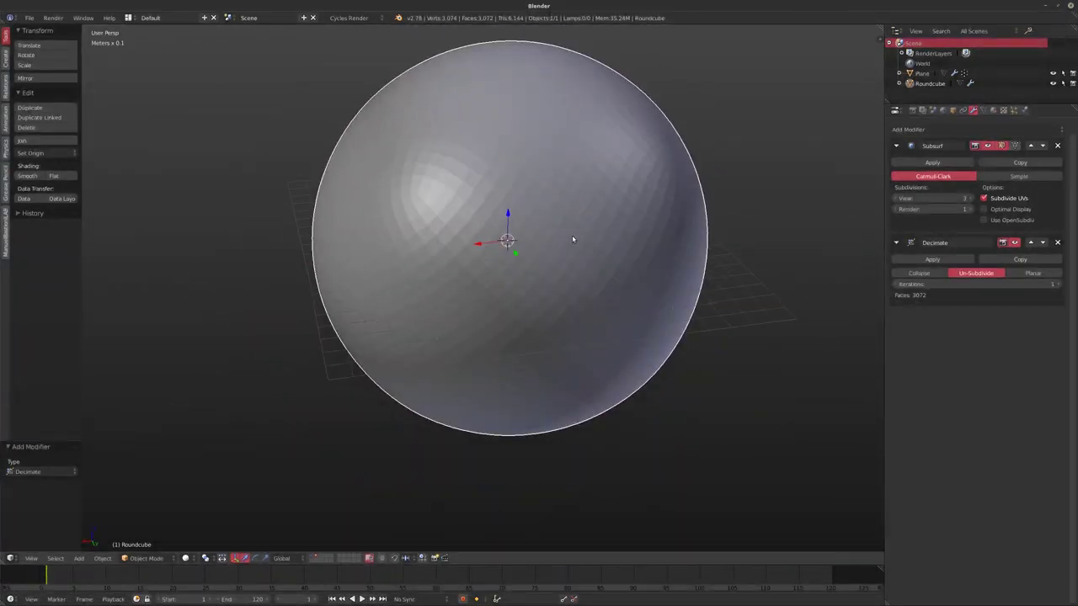
scroll(600, 233, up, 1)
mouse_move(499, 188)
middle_down()
mouse_move(573, 238)
mouse_move(595, 193)
middle_up()
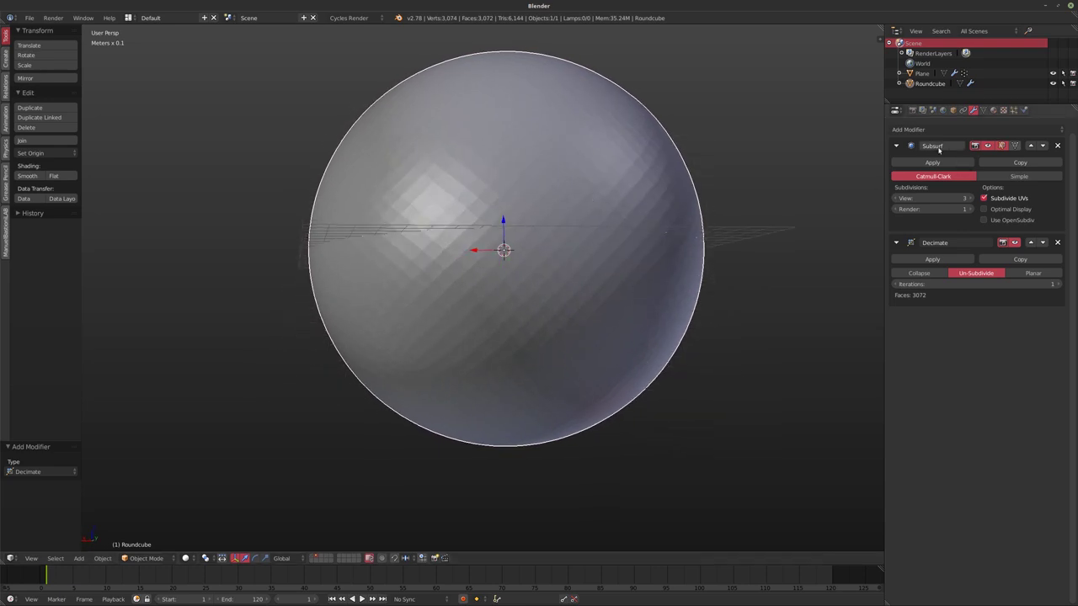
click(896, 199)
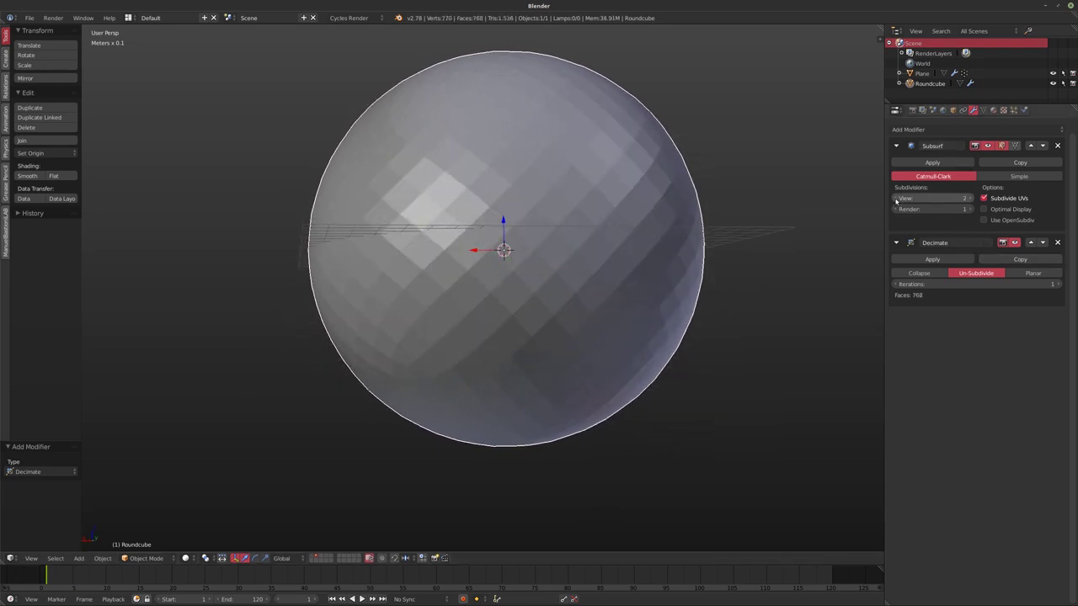
mouse_move(741, 202)
middle_down()
mouse_move(604, 225)
mouse_move(633, 224)
middle_up()
click(912, 131)
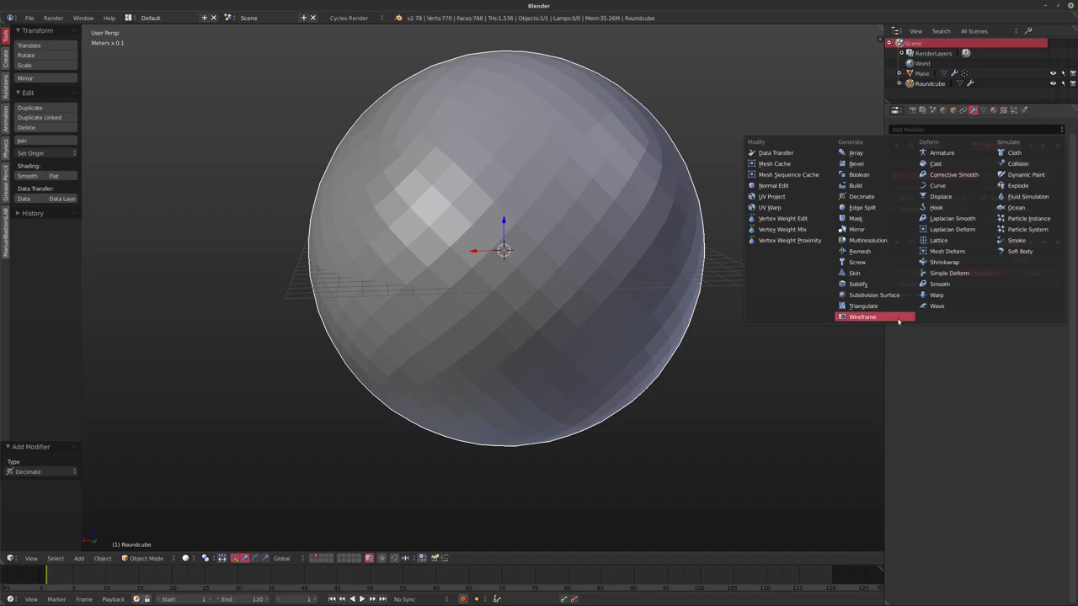
- Add a Wireframe modifier at 0.0200 thickness with Replace Original unchecked
click(869, 320)
mouse_move(641, 238)
middle_down()
mouse_move(685, 269)
mouse_move(643, 254)
mouse_move(640, 234)
mouse_move(621, 240)
mouse_move(649, 228)
middle_up()
click(996, 394)
- Switch to an empty layer and bring up the ManuelbastioniLAB character tools
scroll(596, 266, down, 2)
middle_drag(596, 266, 556, 295)
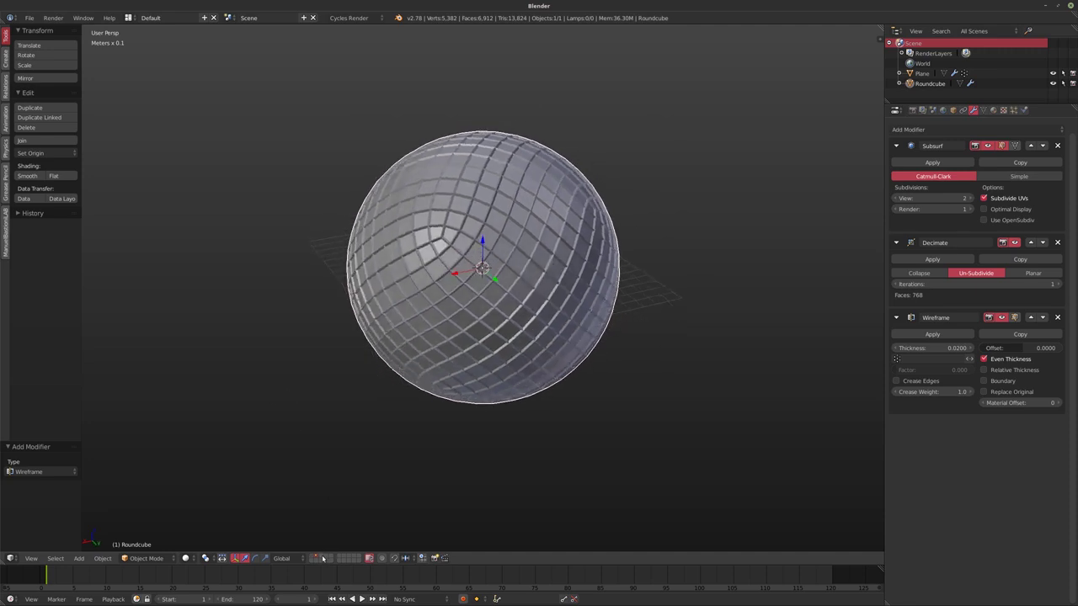
click(323, 558)
click(6, 234)
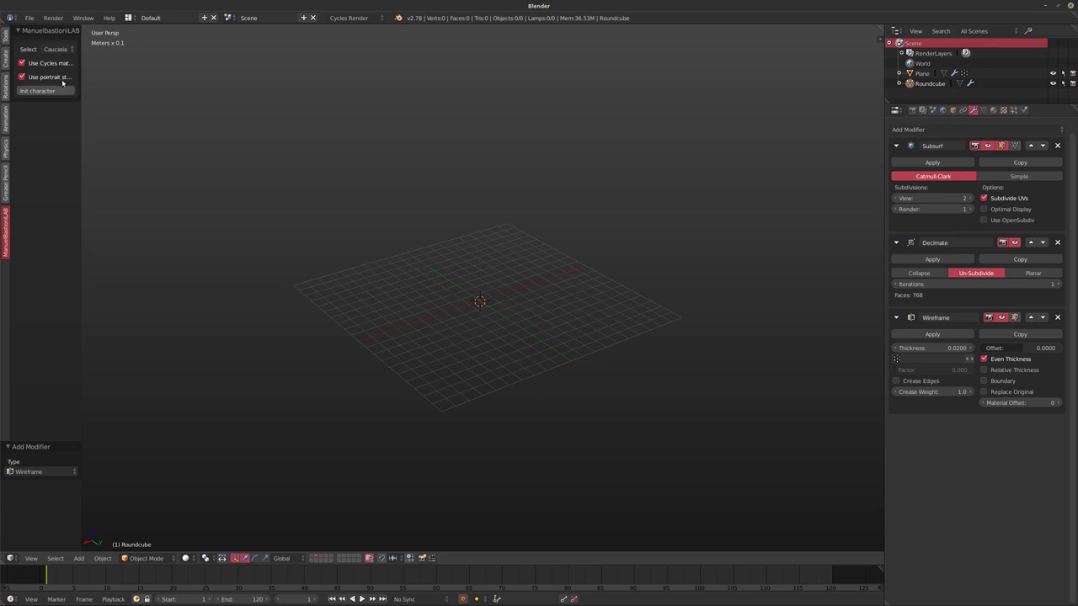
- Create the ManuelbastioniLAB starting character with Cycles materials turned off
click(23, 63)
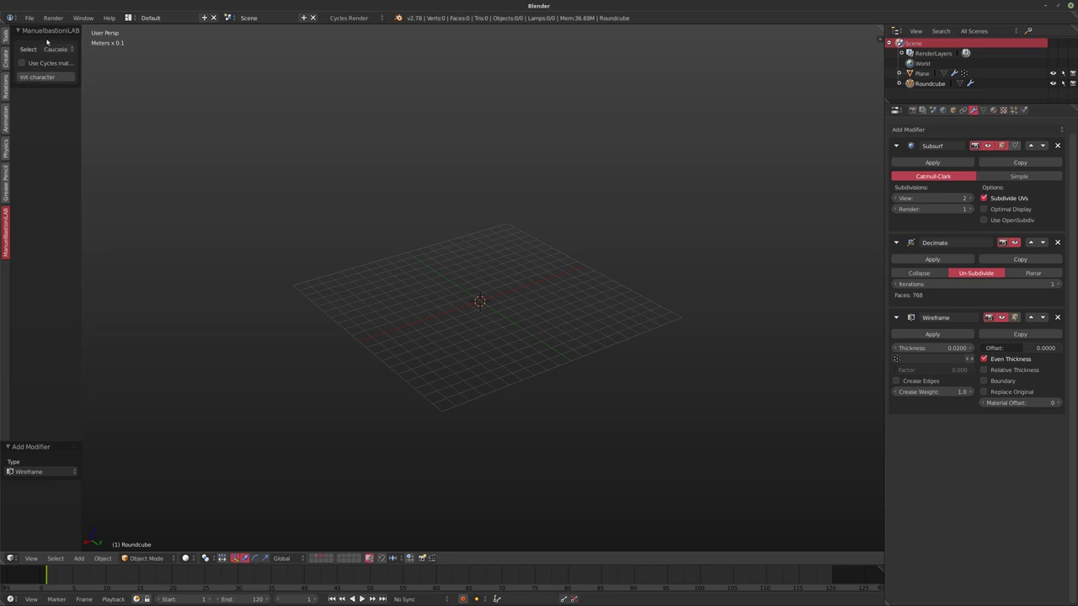
click(42, 78)
middle_drag(487, 223, 525, 342)
scroll(505, 295, up, 6)
middle_drag(462, 242, 357, 275)
scroll(240, 219, down, 2)
shift+middle_drag(166, 245, 149, 209)
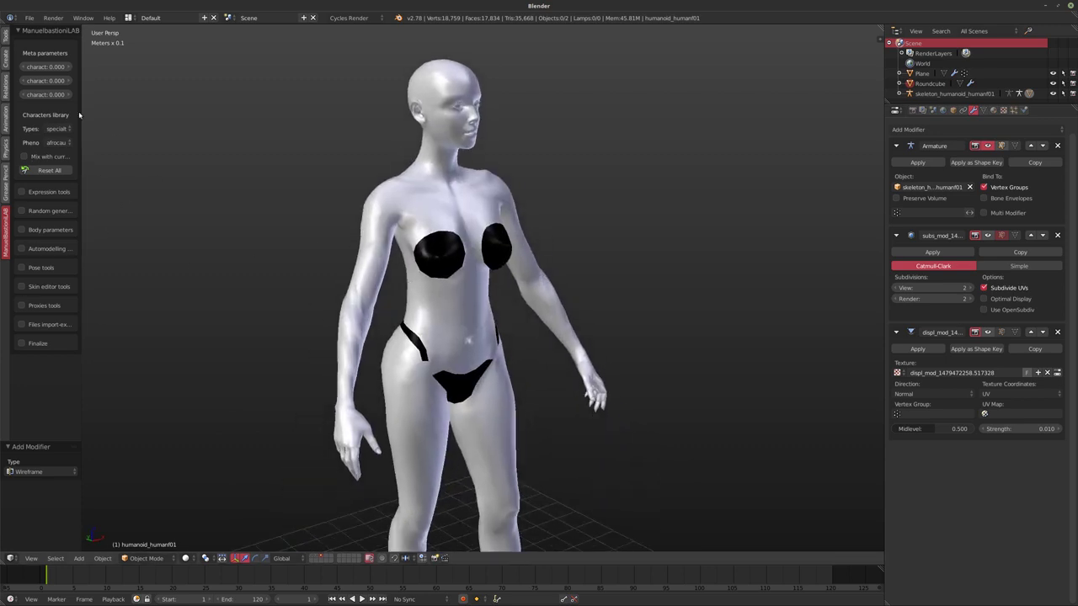
shift+middle_drag(401, 202, 403, 206)
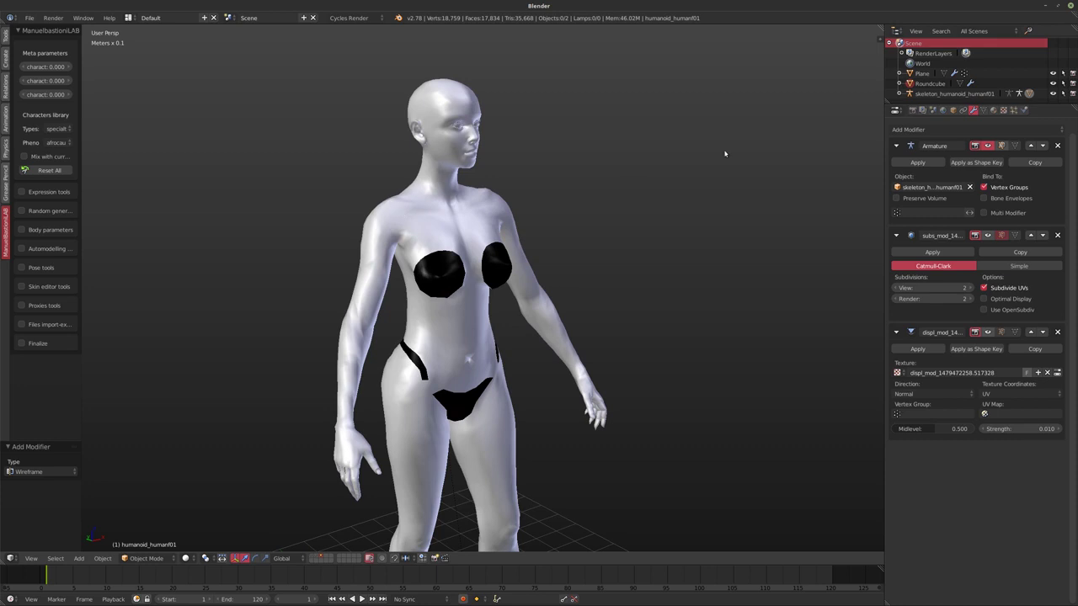
- Apply the body mesh's Armature modifier and remove its subdivision and displacement modifiers
click(954, 94)
click(972, 111)
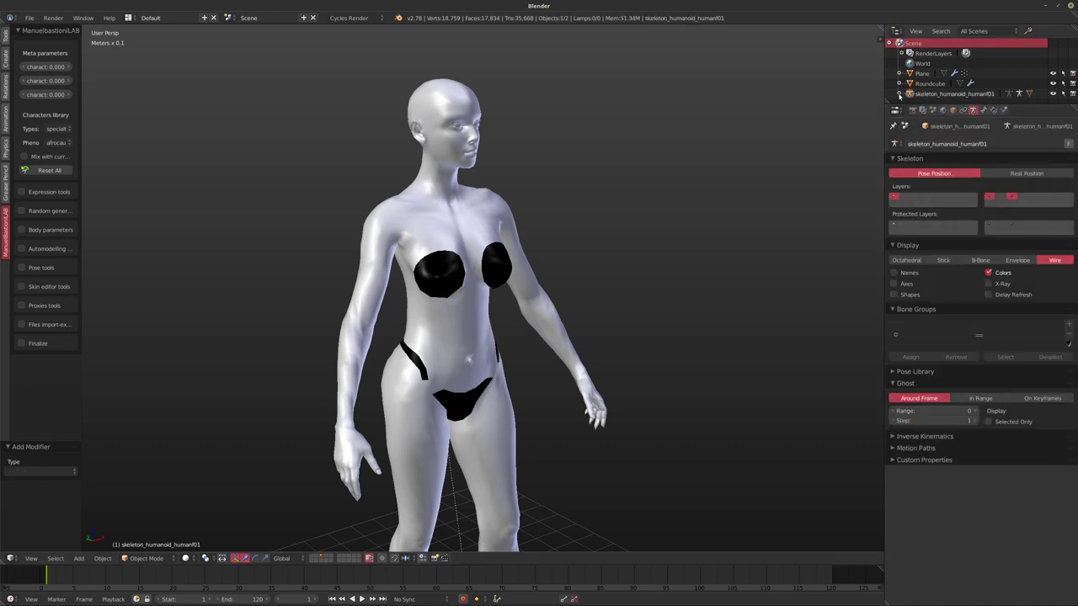
click(899, 93)
scroll(926, 84, down, 2)
click(943, 98)
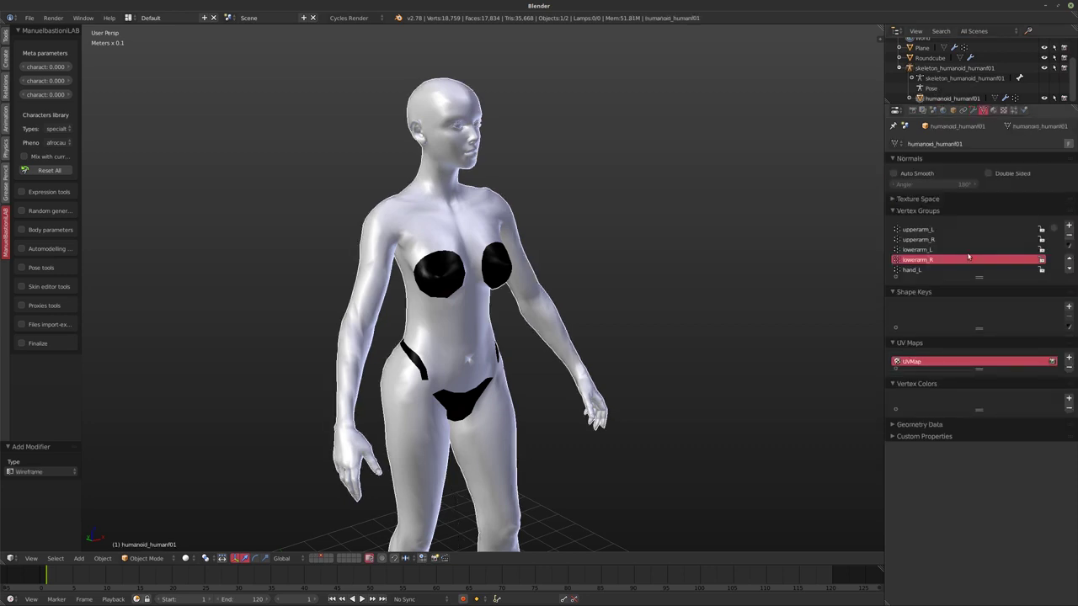
click(976, 110)
click(918, 163)
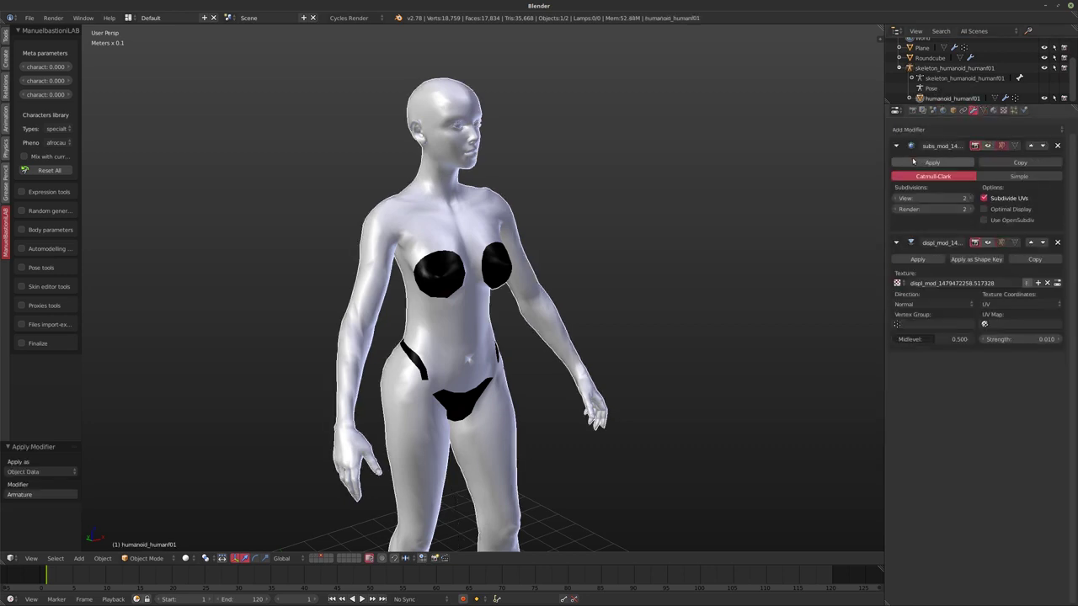
click(1058, 145)
click(1057, 145)
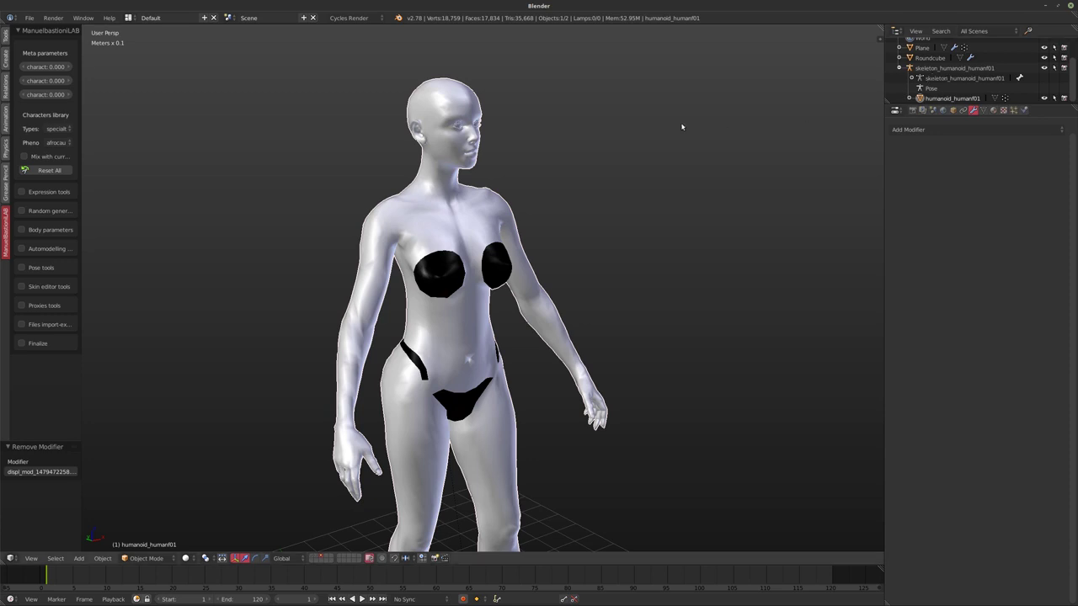
- Clear the body mesh's parent and delete the skeleton
key(alt+p)
click(682, 127)
click(958, 77)
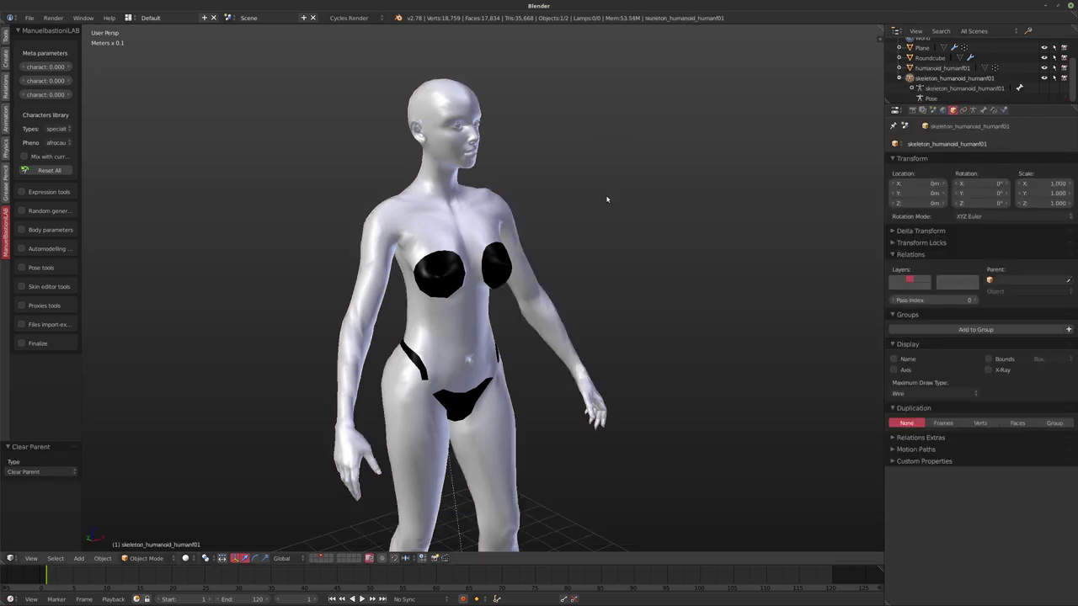
key(Delete)
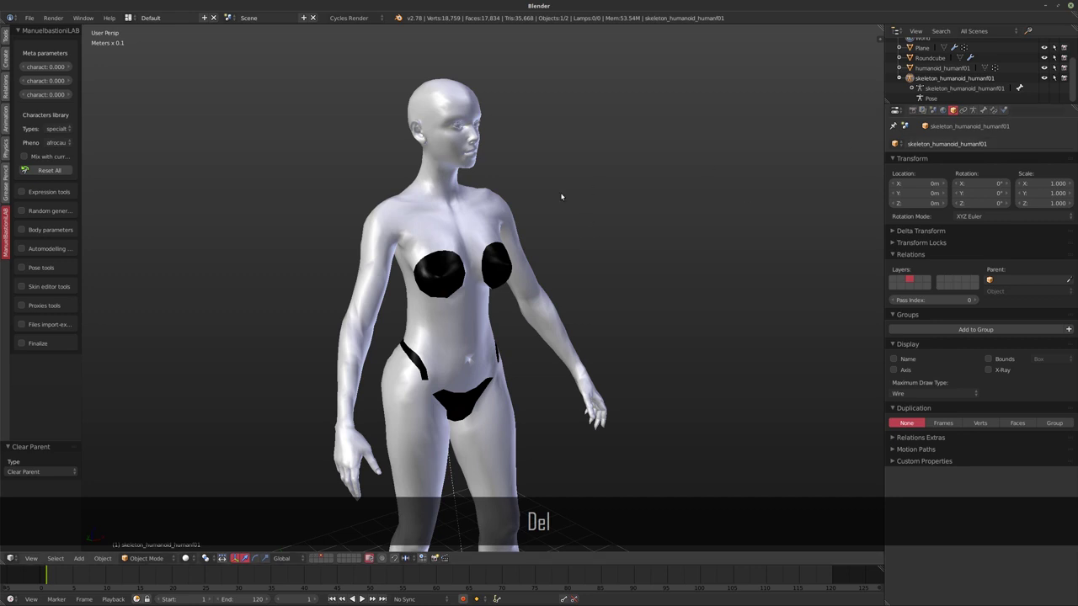
click(531, 195)
- Select the body mesh and view it from the front in orthographic
right_click(447, 231)
middle_drag(447, 231, 505, 212)
scroll(522, 244, down, 3)
key(KP_1)
key(KP_5)
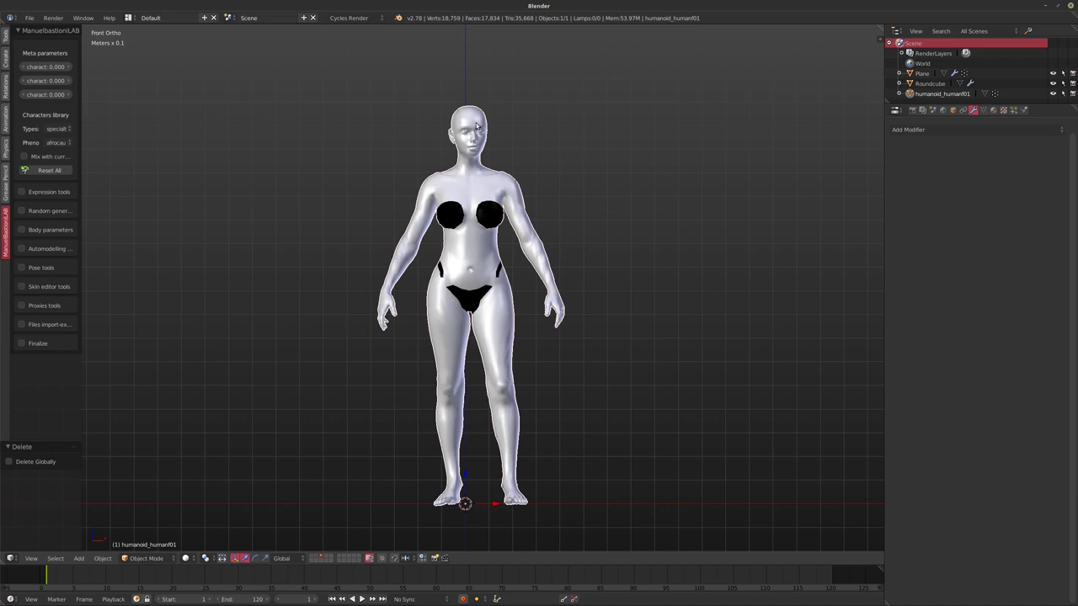
- Box-select and delete every body vertex below the head in Edit Mode
key(Tab)
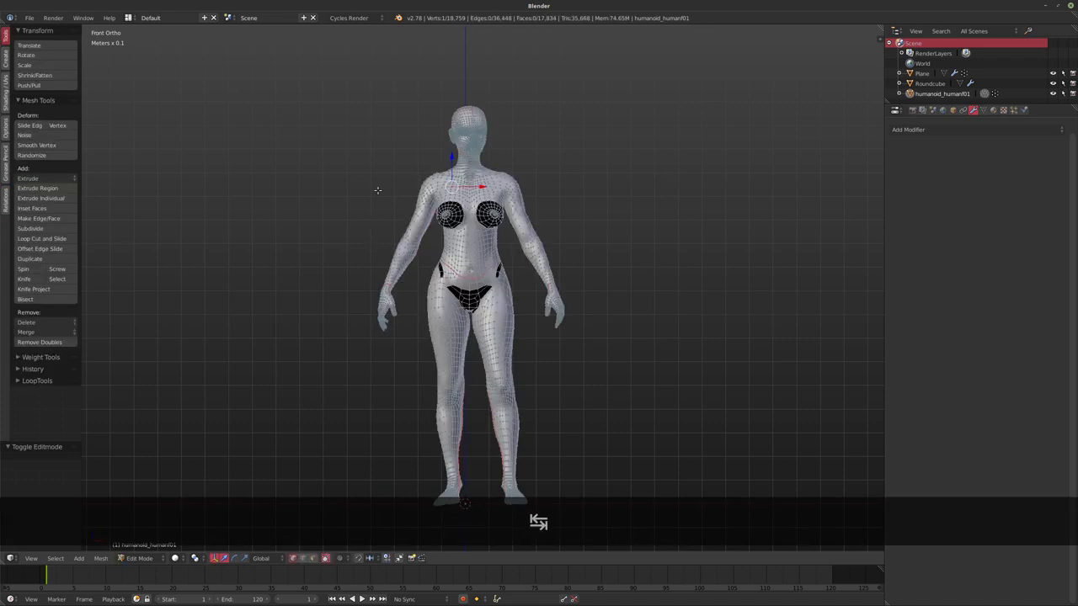
key(a)
key(a)
key(a)
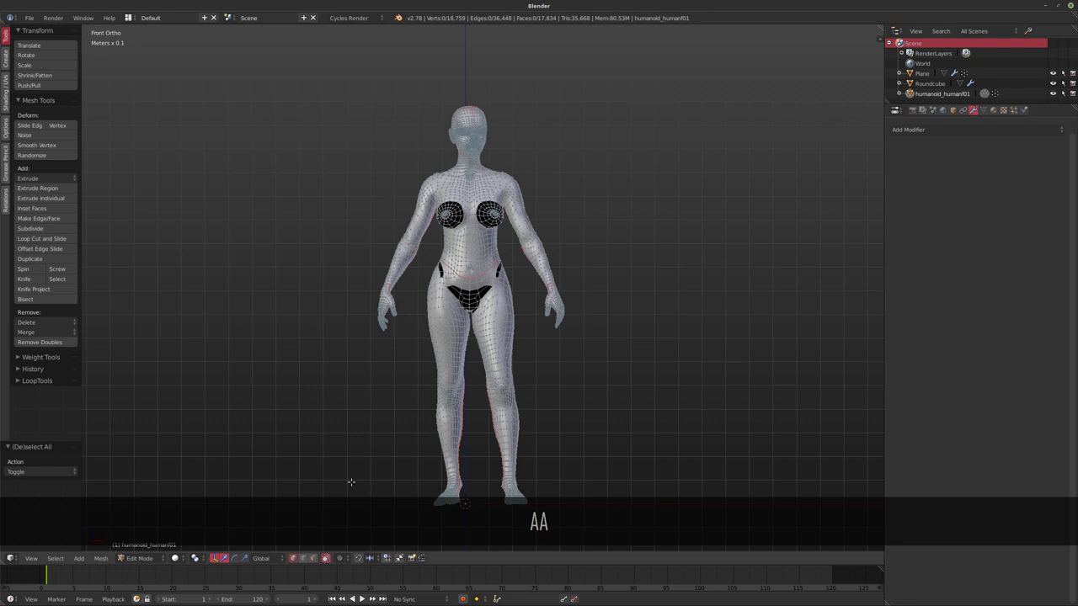
key(b)
drag(294, 159, 700, 483)
key(Delete)
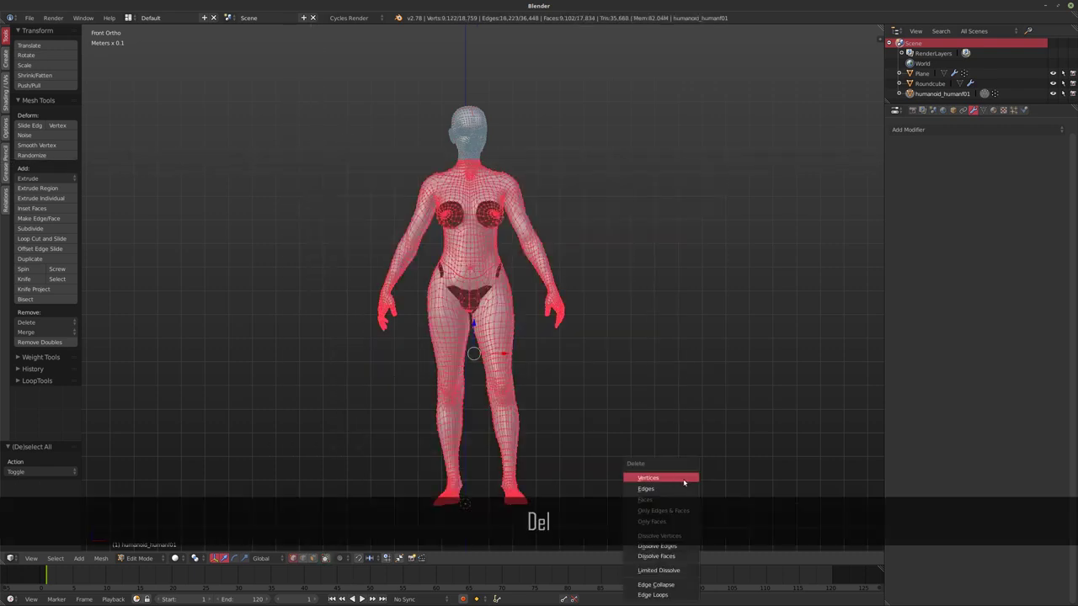
click(672, 479)
key(Tab)
- Add a level 2 Subsurf to the remaining head and inspect it in wireframe
middle_drag(590, 397, 537, 392)
key(KP_5)
middle_drag(584, 161, 504, 287)
scroll(494, 280, up, 6)
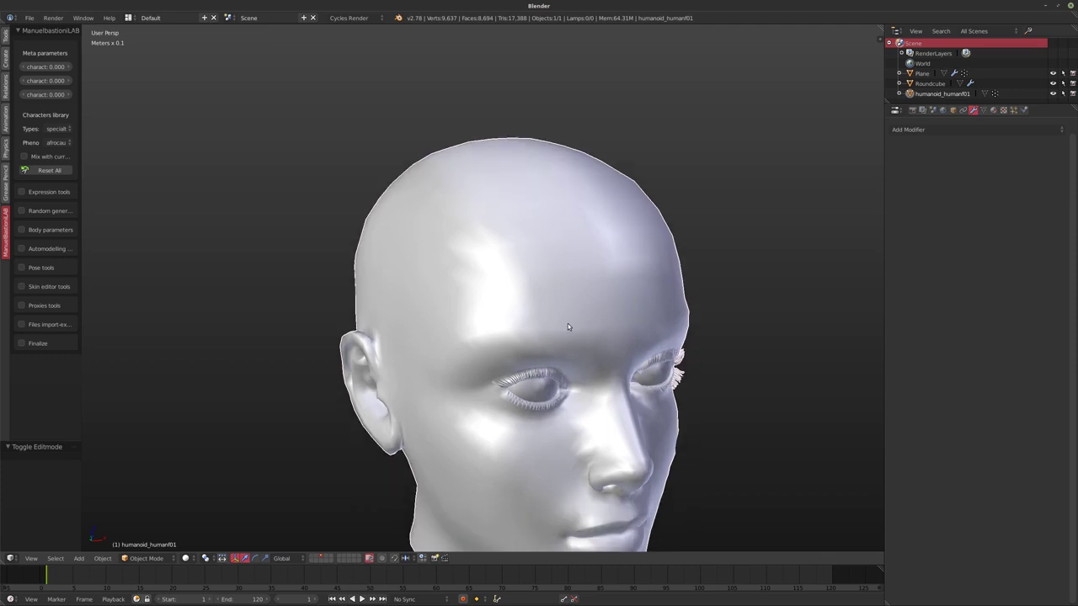
mouse_move(586, 329)
middle_down()
mouse_move(558, 325)
mouse_move(553, 339)
mouse_move(556, 276)
mouse_move(539, 313)
mouse_move(468, 295)
mouse_move(539, 292)
mouse_move(536, 278)
mouse_move(524, 303)
mouse_move(561, 294)
mouse_move(526, 267)
middle_up()
key(ctrl+2)
key(z)
key(z)
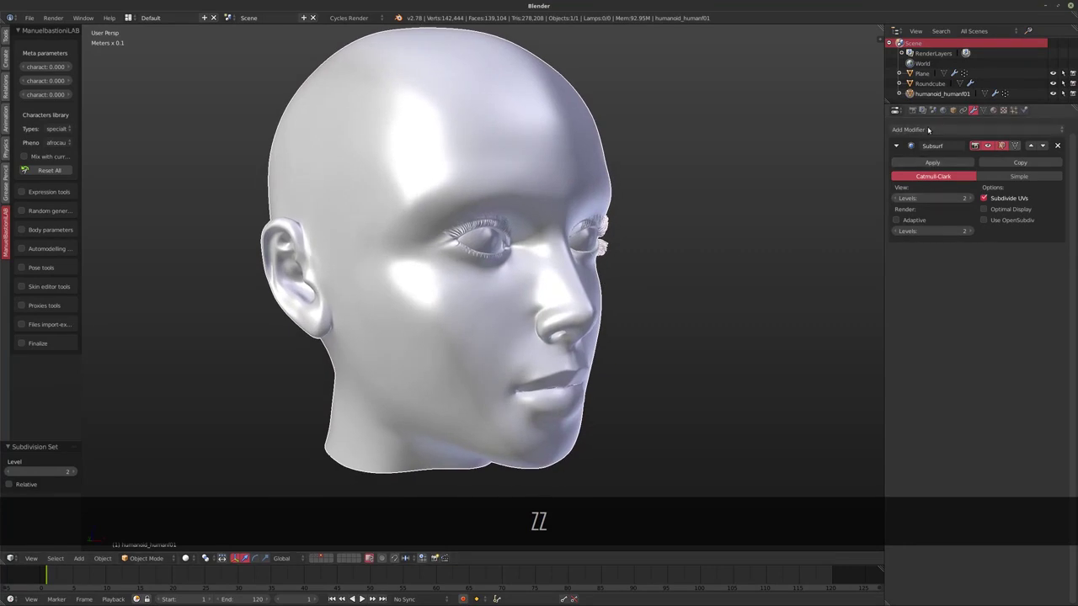
- Add a Decimate modifier to the head and switch it to Planar mode
click(929, 130)
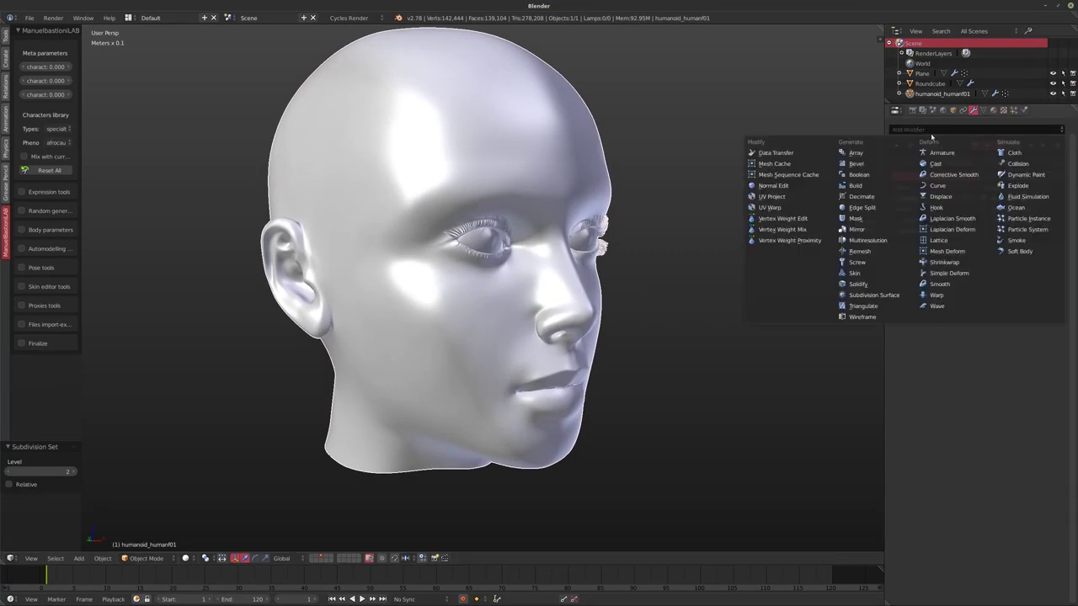
click(869, 197)
middle_drag(657, 297, 614, 300)
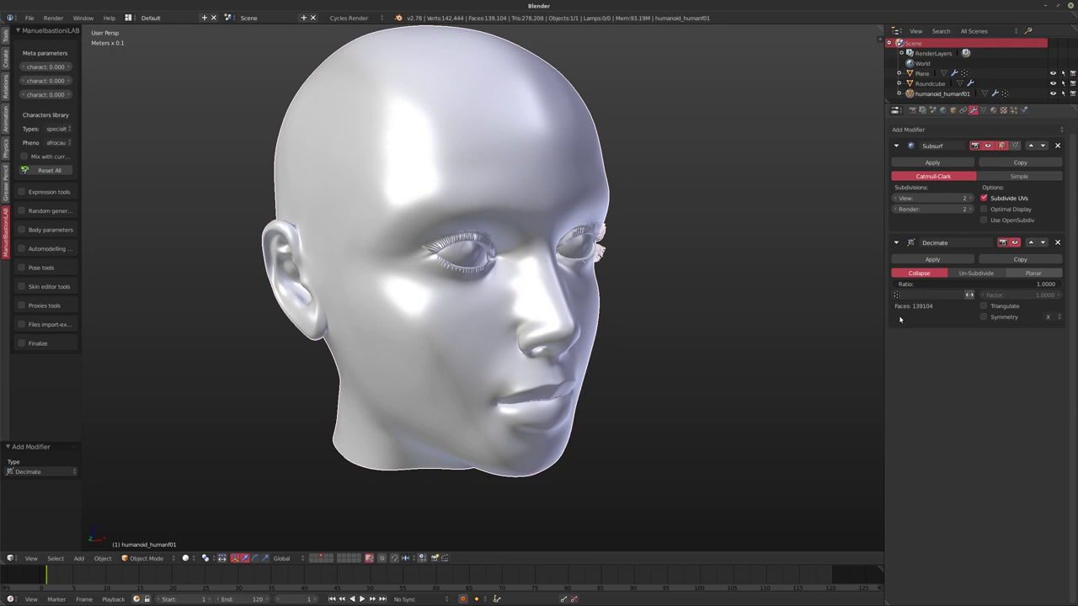
click(1033, 273)
middle_drag(623, 243, 515, 222)
key(z)
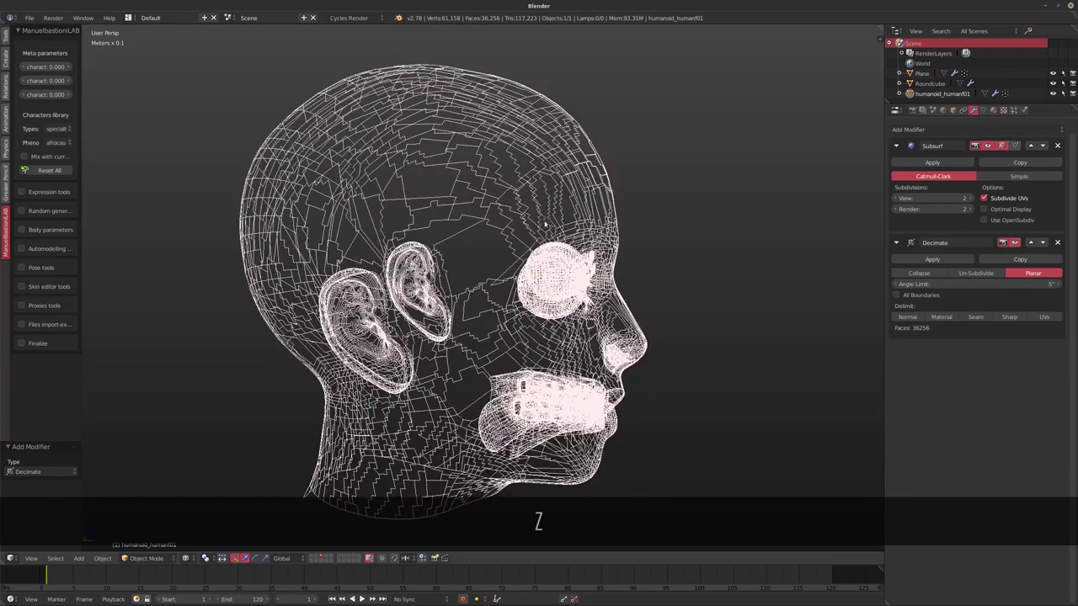
mouse_move(469, 169)
middle_down()
mouse_move(580, 127)
mouse_move(522, 230)
mouse_move(606, 226)
mouse_move(492, 234)
mouse_move(487, 224)
mouse_move(410, 249)
middle_up()
key(z)
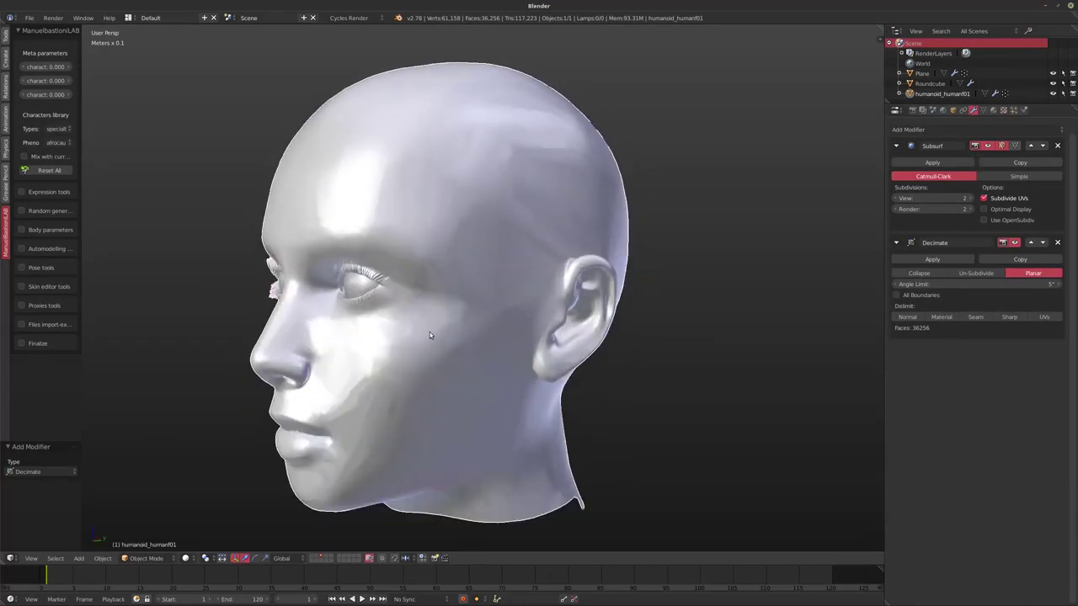
middle_drag(429, 335, 506, 334)
- Set the planar decimate Angle Limit to 10°, reducing the head to 12,572 faces
click(977, 284)
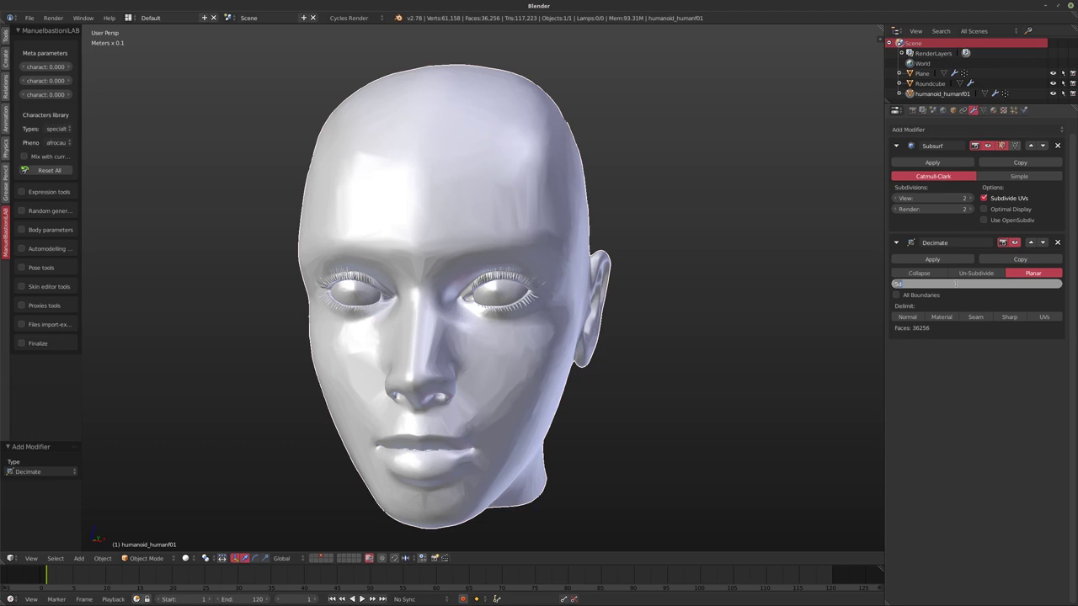
text(10)
key(Return)
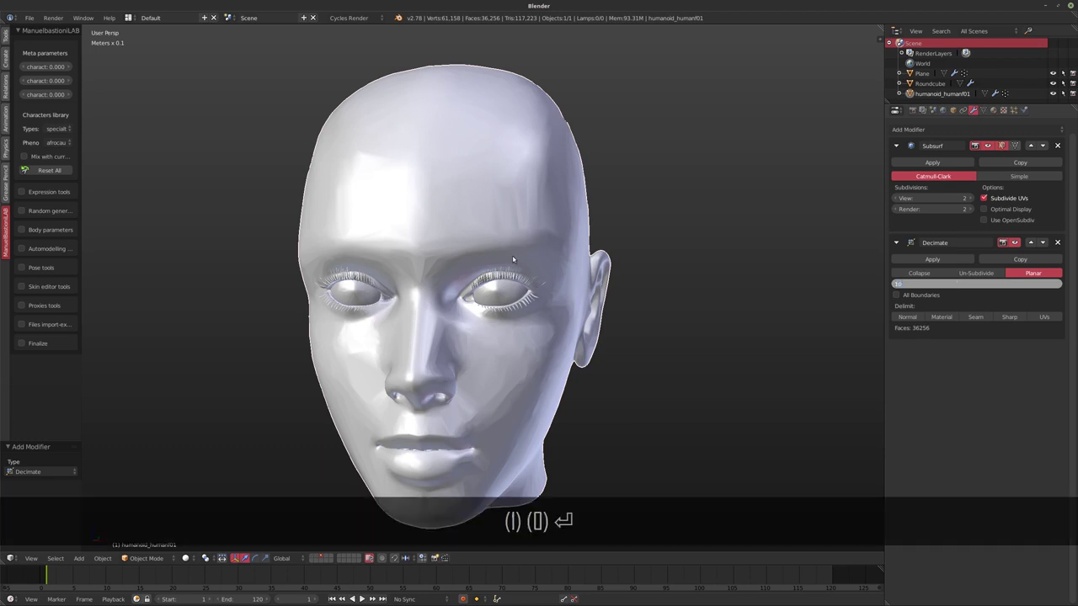
mouse_move(491, 246)
middle_down()
mouse_move(539, 253)
mouse_move(506, 259)
mouse_move(547, 271)
mouse_move(632, 257)
mouse_move(528, 304)
mouse_move(450, 313)
mouse_move(604, 306)
middle_up()
key(z)
key(z)
click(943, 130)
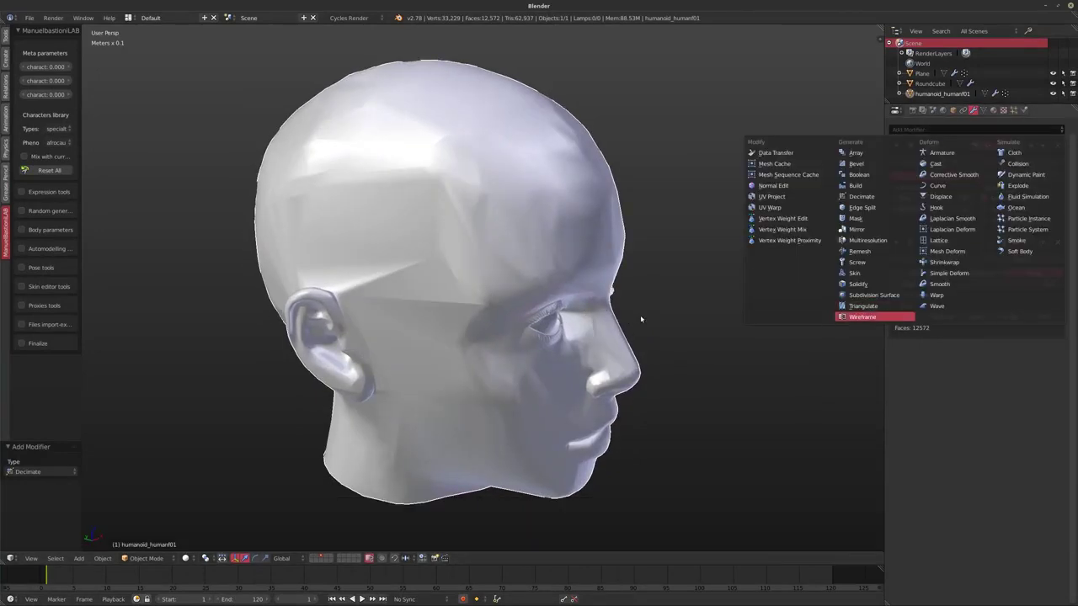
- Add a Wireframe modifier to the head and set its thickness to 0.005
key(Return)
middle_drag(619, 320, 640, 318)
click(935, 380)
text(.05)
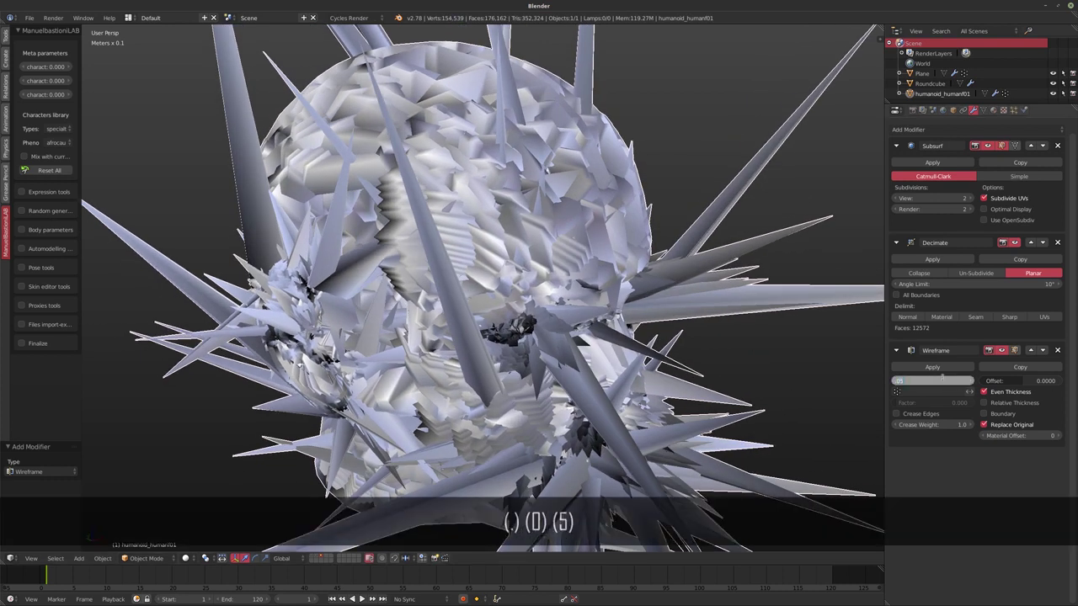
key(BackSpace)
text(05)
key(Return)
key(3)
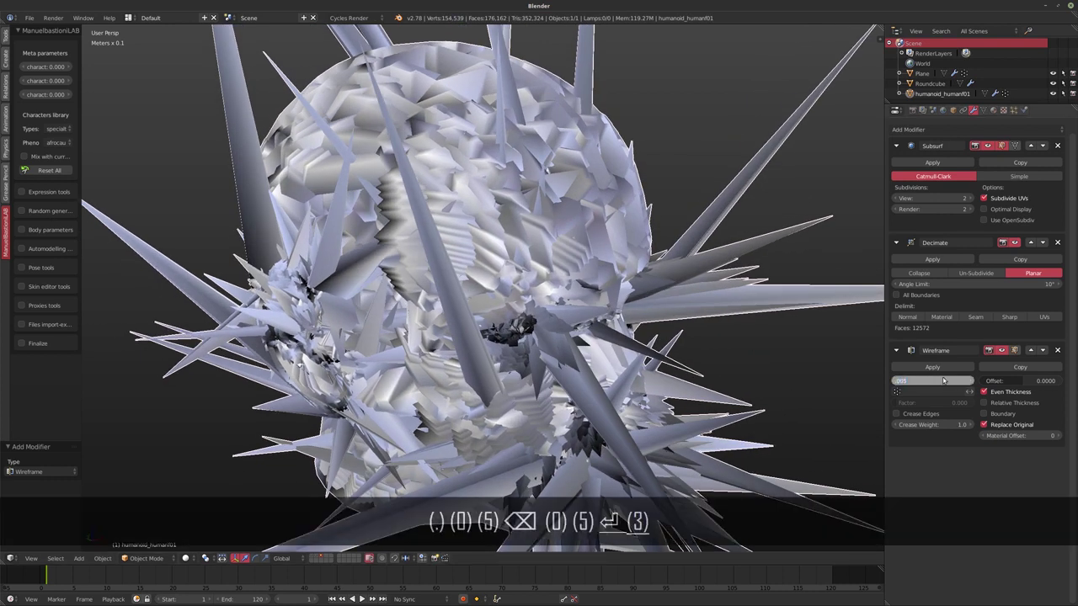
key(BackSpace)
key(BackSpace)
key(Return)
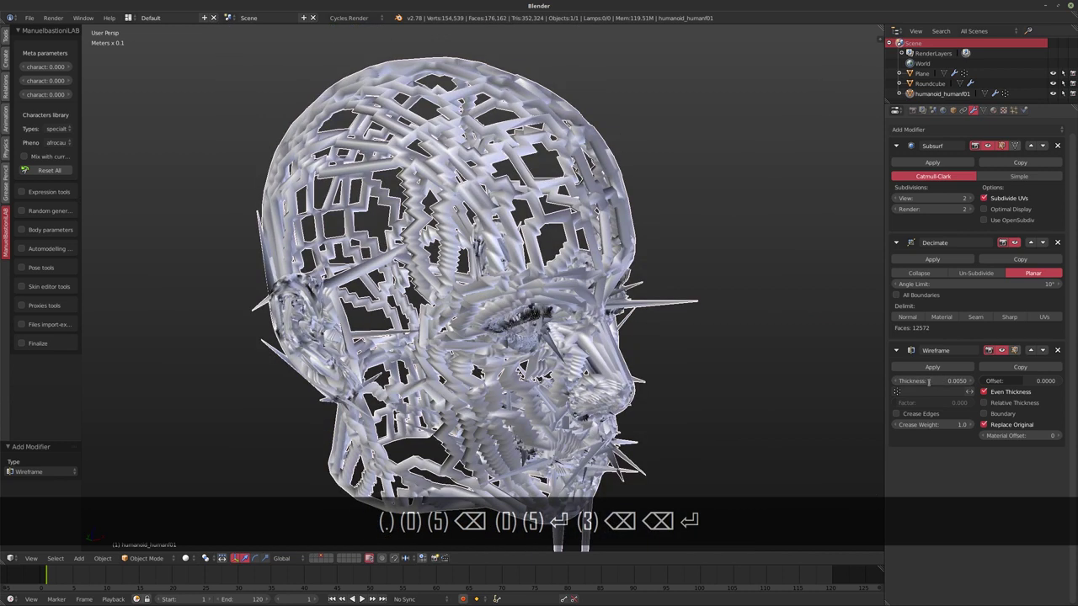
- Try a wireframe thickness of zero, then restore it to 0.005
click(929, 381)
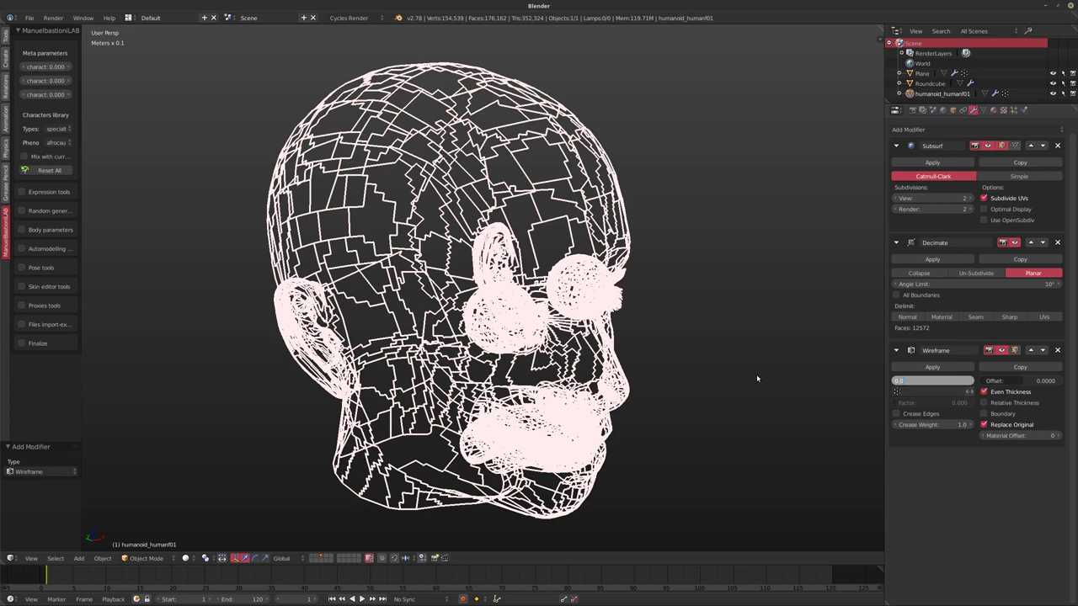
key(Return)
middle_drag(756, 374, 623, 360)
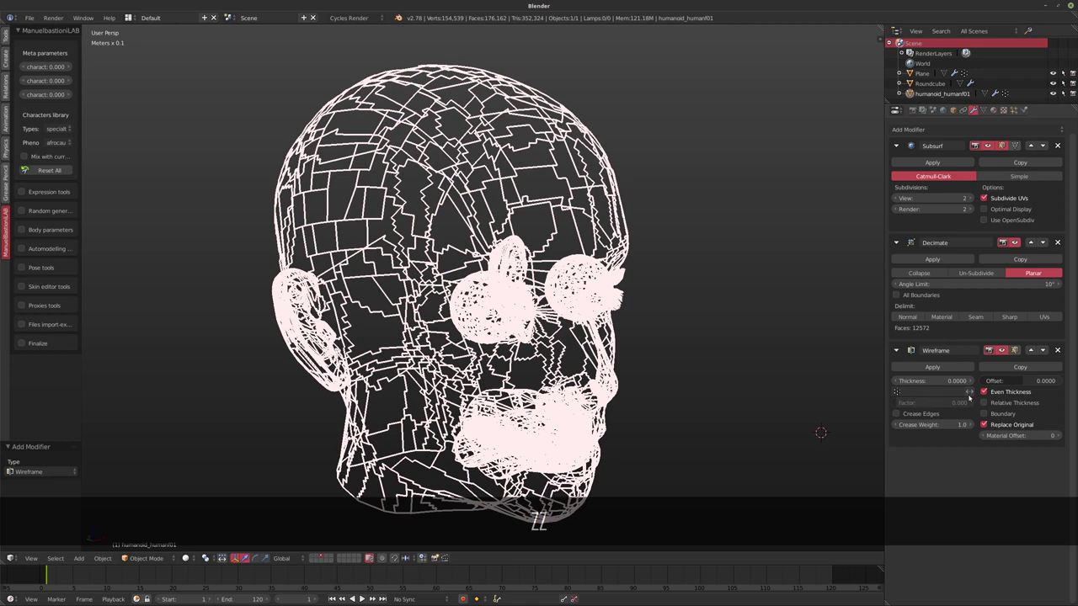
click(960, 382)
text(.005)
key(Return)
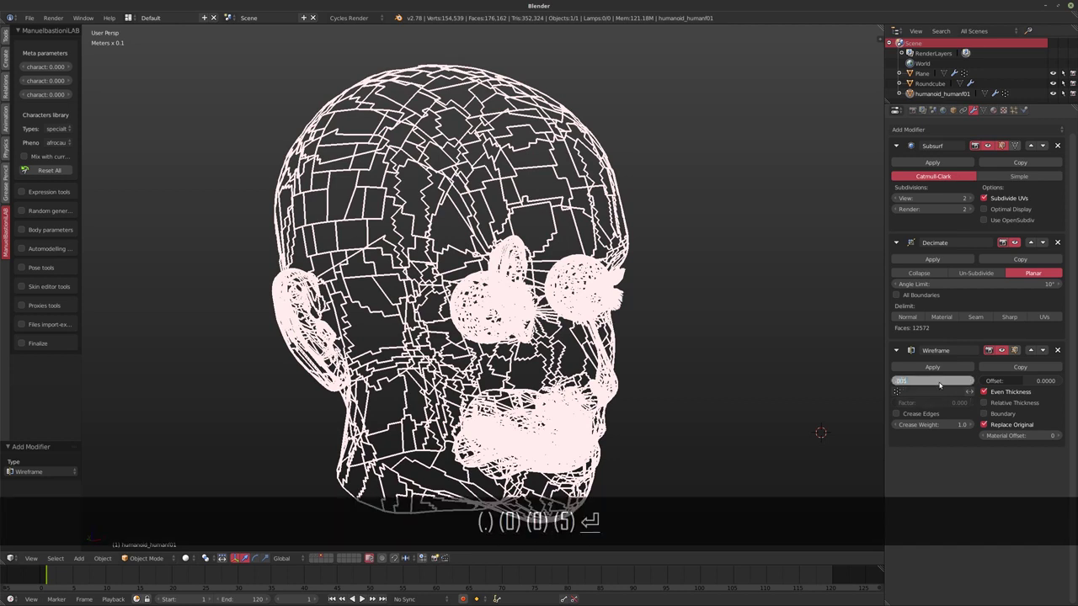
- Reduce the wireframe thickness to 0.0025 for a thinner wire cage
middle_drag(708, 333, 640, 335)
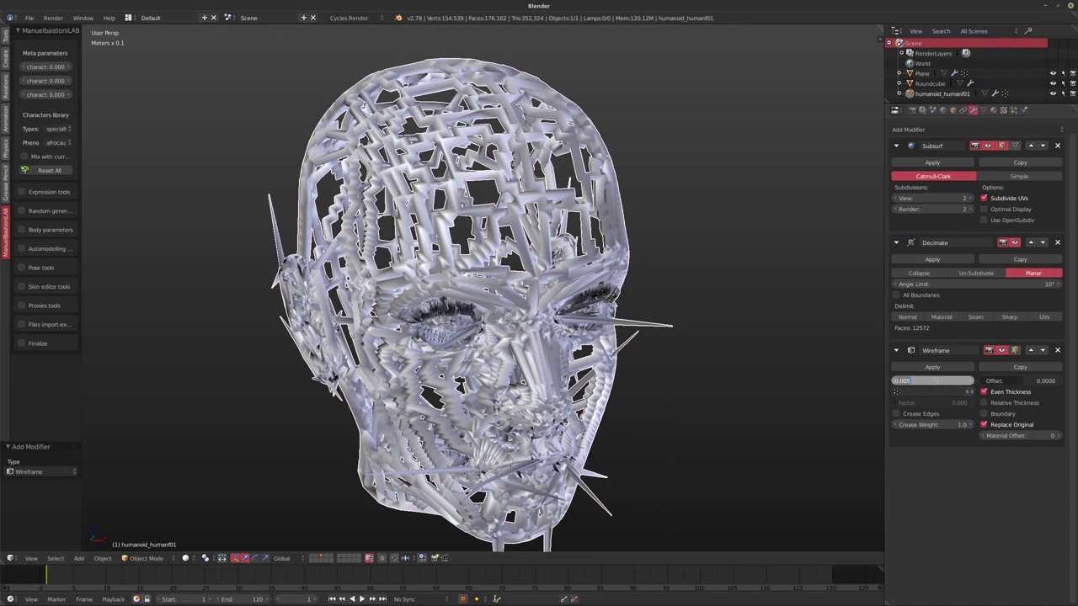
click(936, 380)
text(.0025)
key(Return)
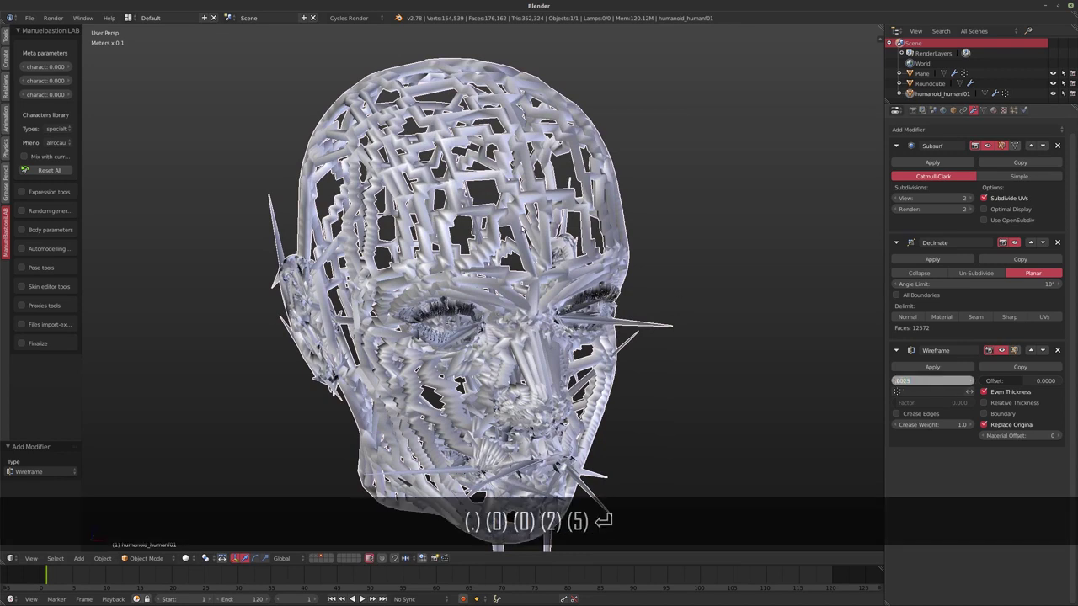
middle_drag(758, 320, 788, 313)
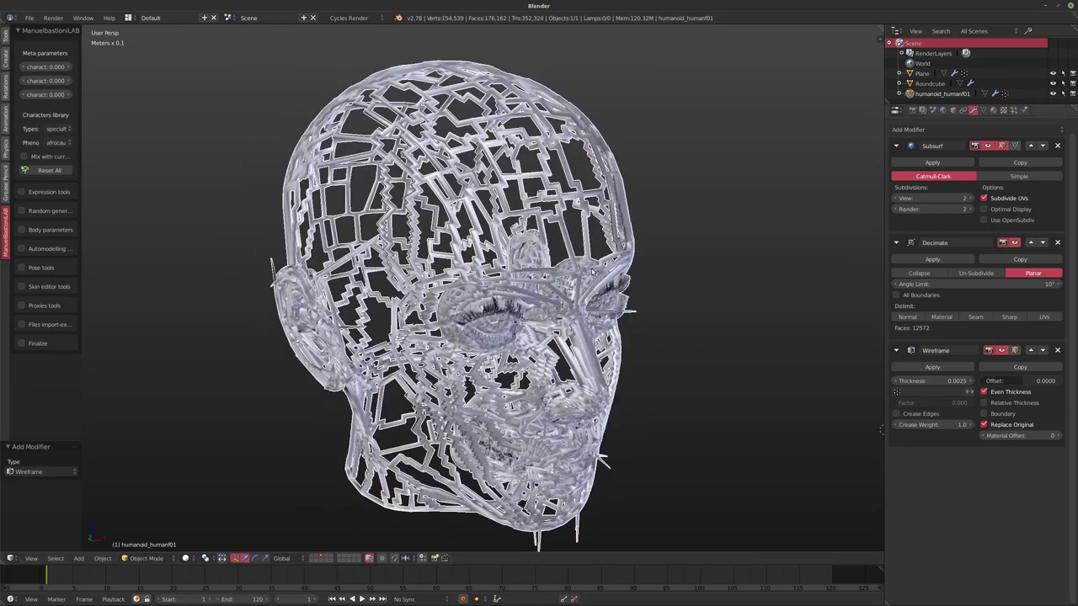
- Uncheck Replace Original so the solid head stays visible beneath the wires
click(984, 424)
middle_drag(673, 320, 741, 318)
middle_drag(404, 320, 570, 305)
- Thin the wireframe thickness to 0.002, giving a stepped panel-line shell
click(929, 380)
text(.002)
key(Return)
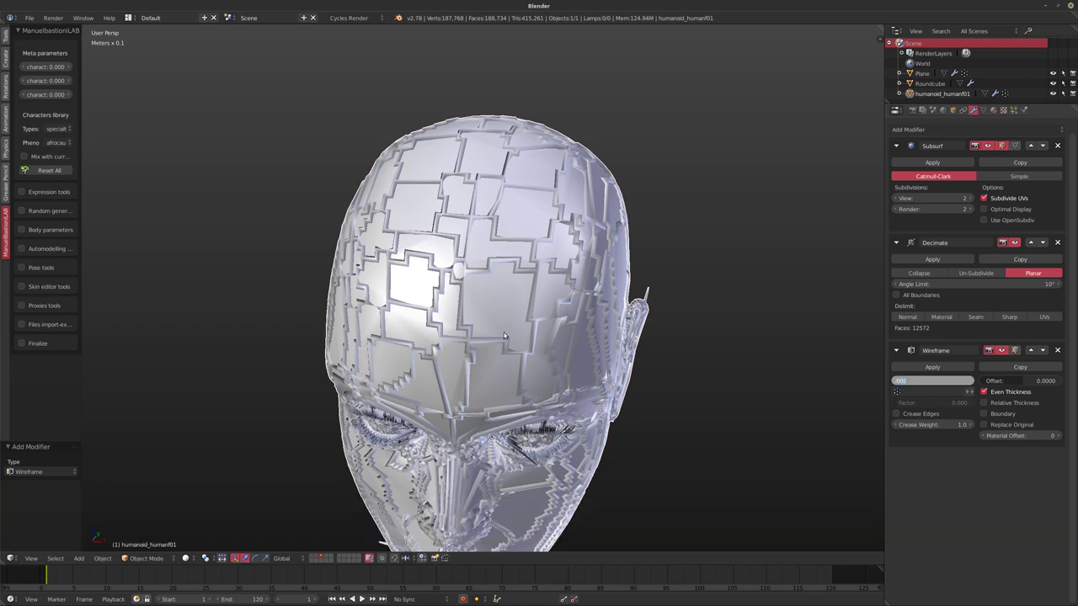
middle_drag(503, 332, 626, 336)
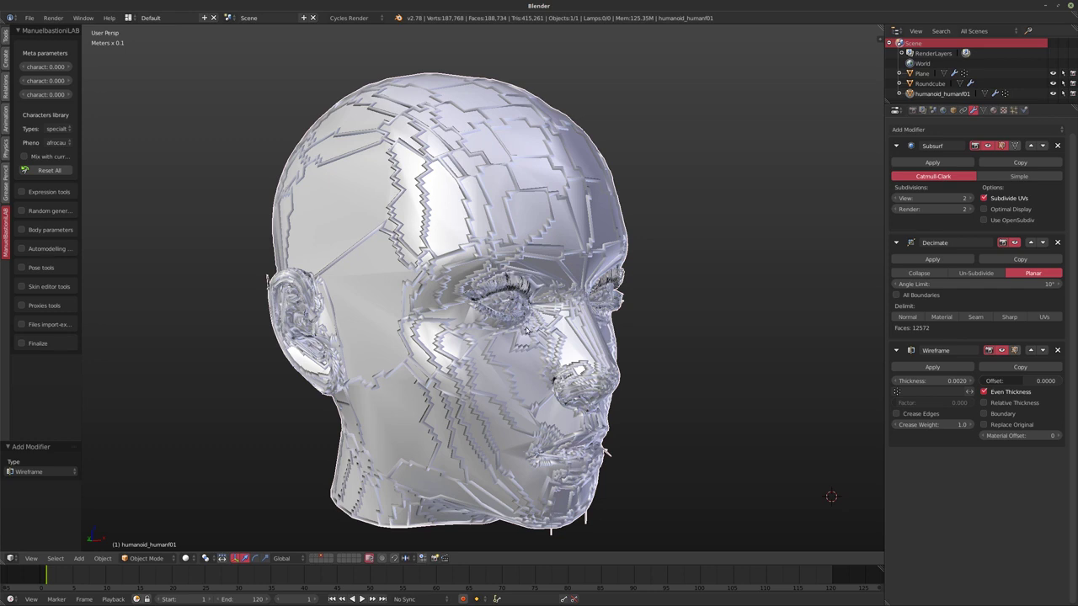
middle_drag(528, 328, 577, 345)
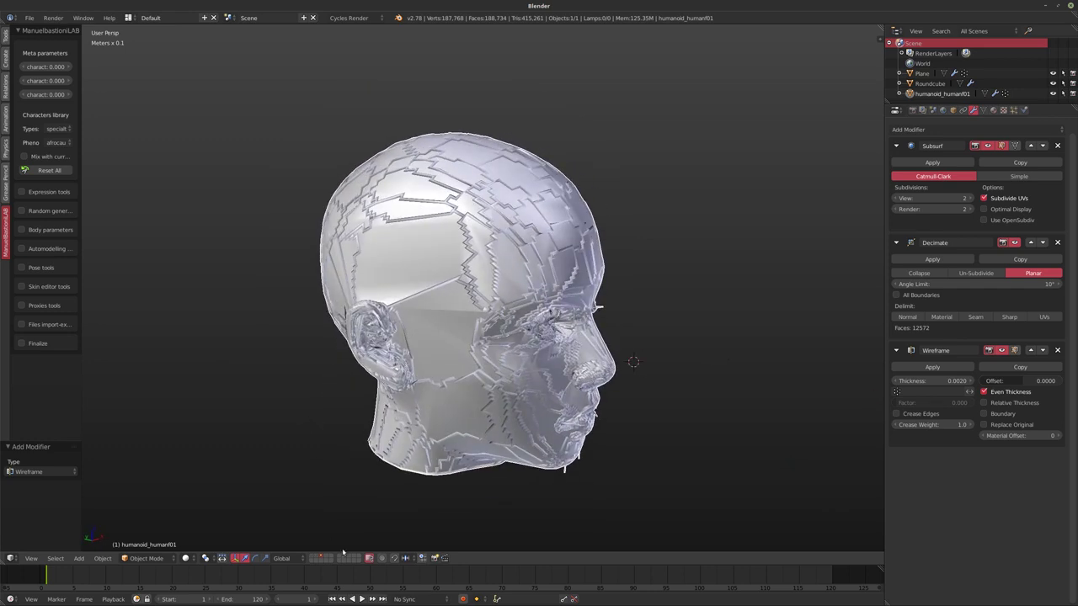